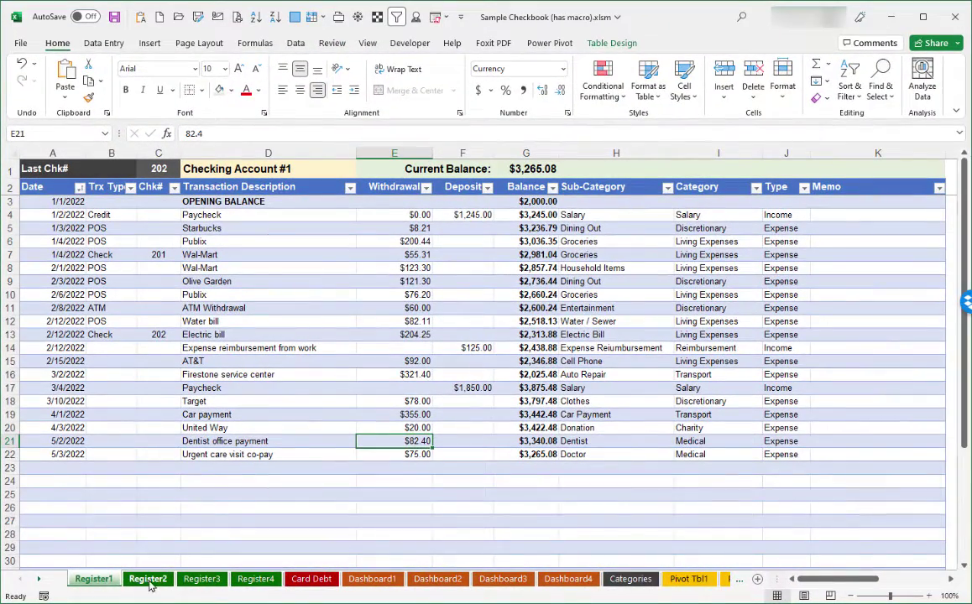
# - Look through the Register1 to Register4 sheets and their checking account titles, ending on Register1
pyautogui.click(168, 577)
pyautogui.click(195, 582)
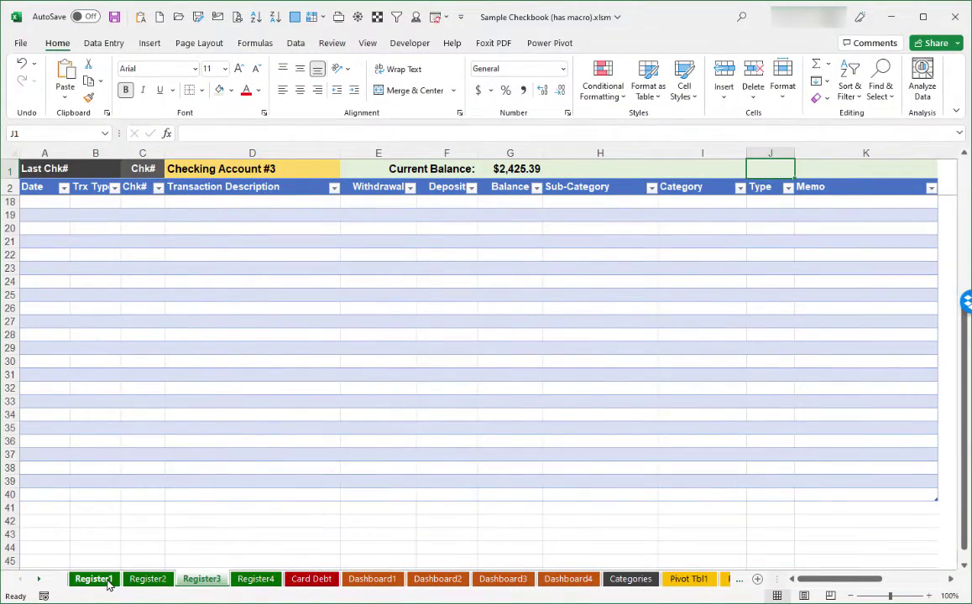
pyautogui.click(94, 579)
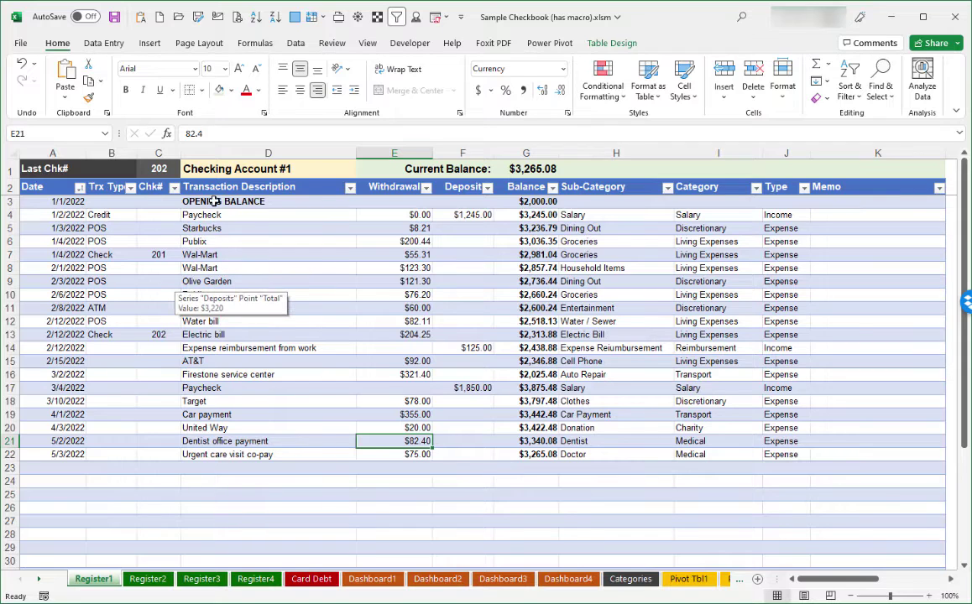
pyautogui.click(227, 169)
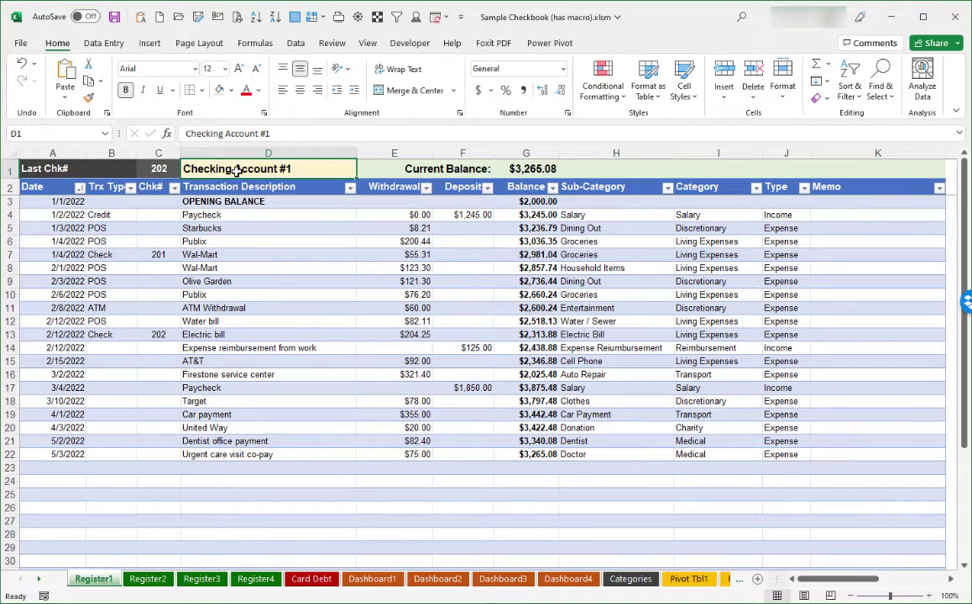
pyautogui.click(148, 579)
pyautogui.click(198, 168)
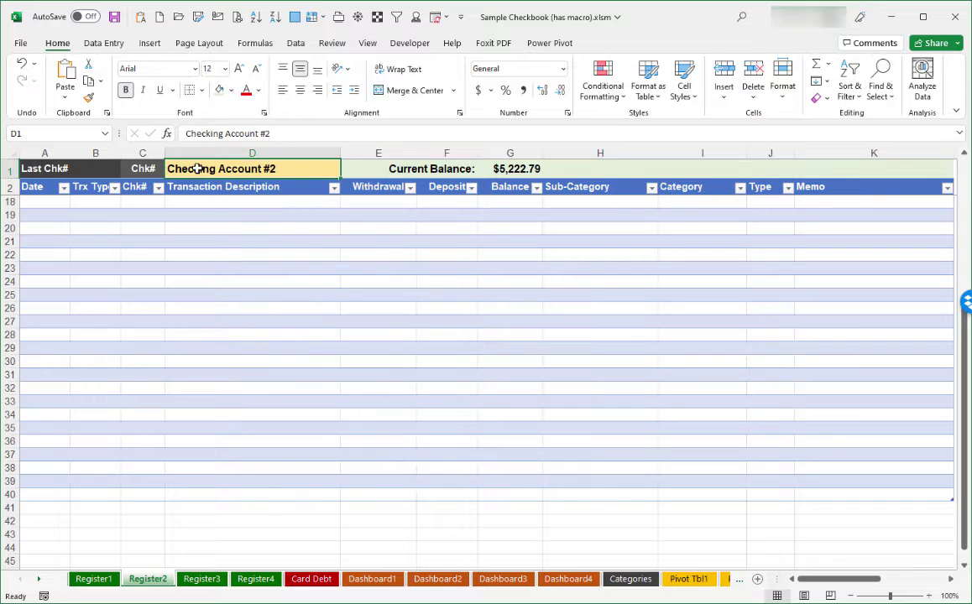
pyautogui.click(203, 579)
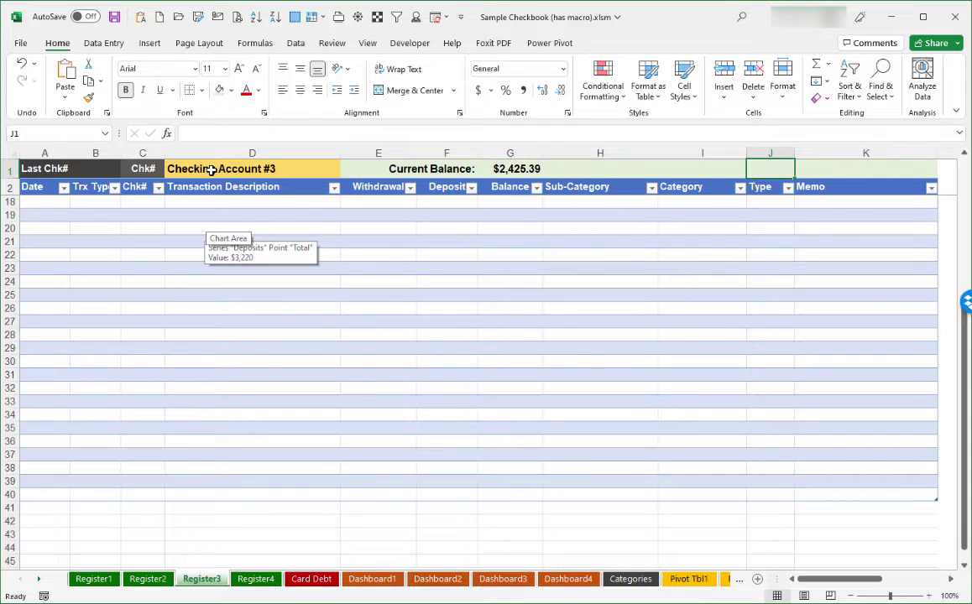
pyautogui.click(94, 579)
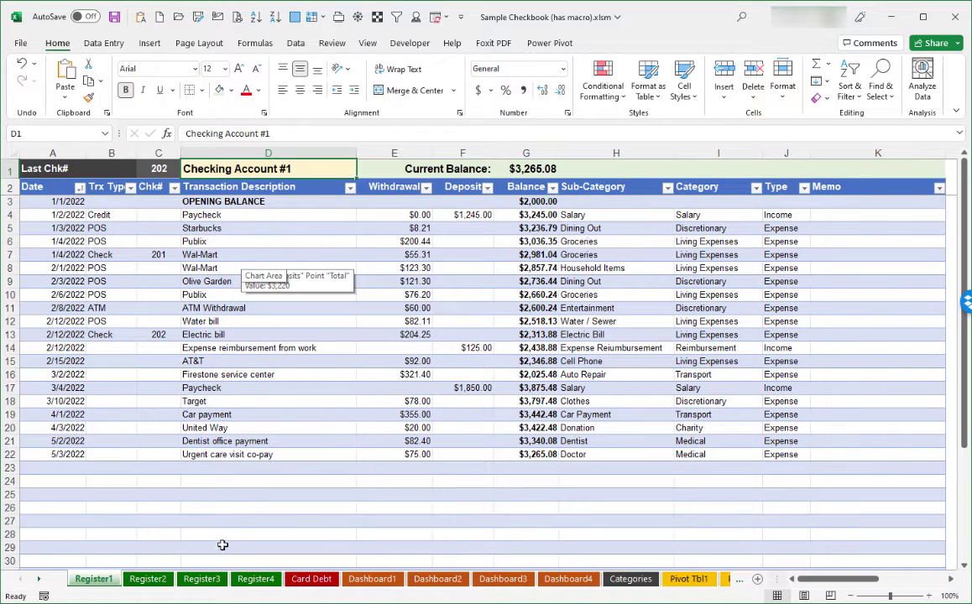
pyautogui.click(254, 579)
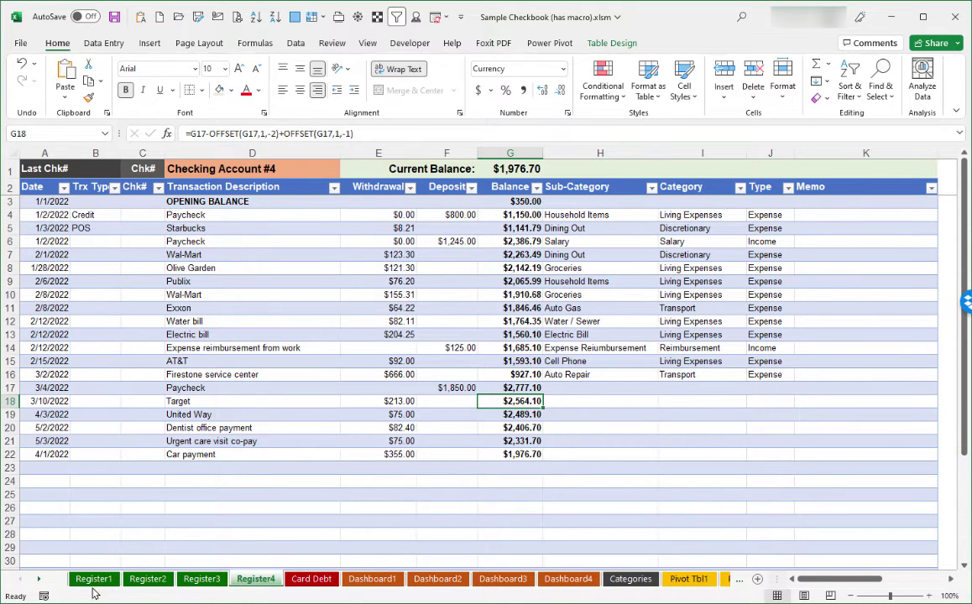
pyautogui.click(94, 582)
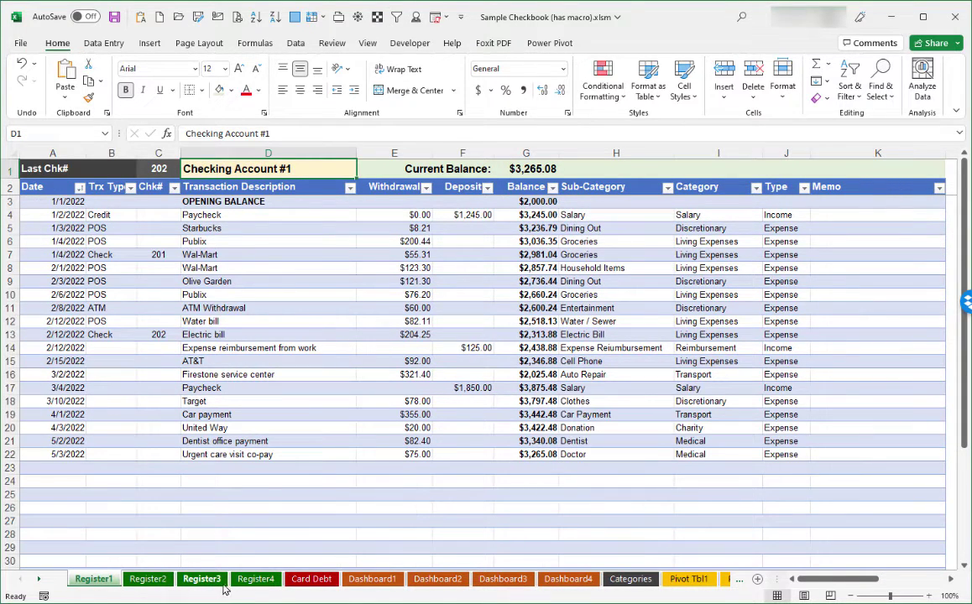
# - Review the deposit, withdrawal and expense charts on the Dashboard1 to Dashboard4 sheets
pyautogui.click(372, 581)
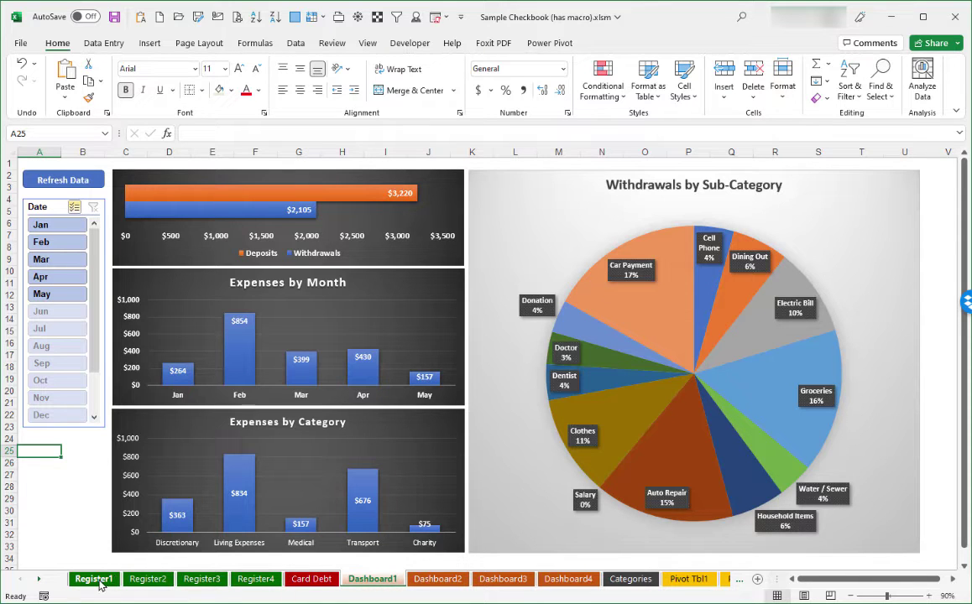
pyautogui.moveTo(562, 408)
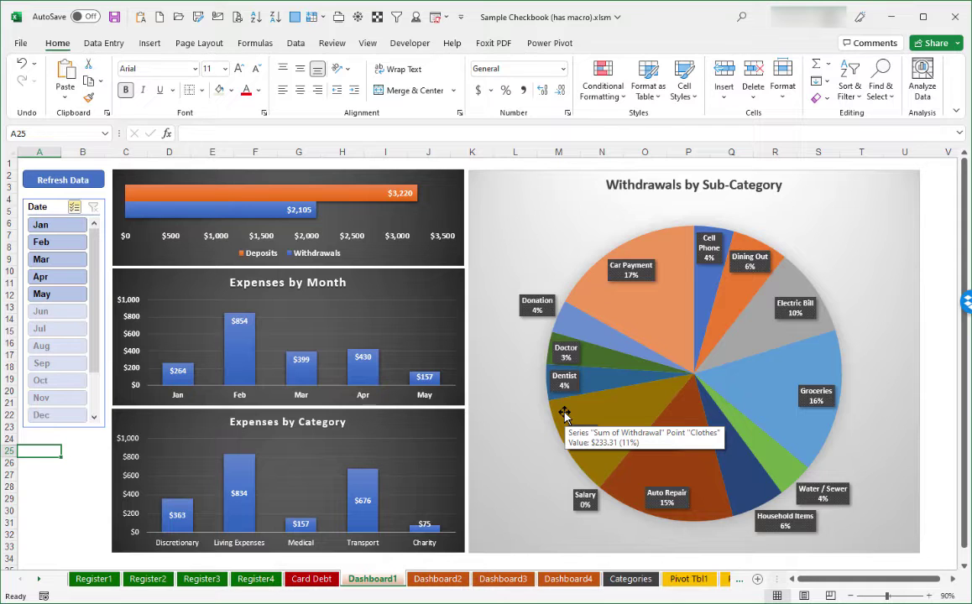
pyautogui.click(439, 585)
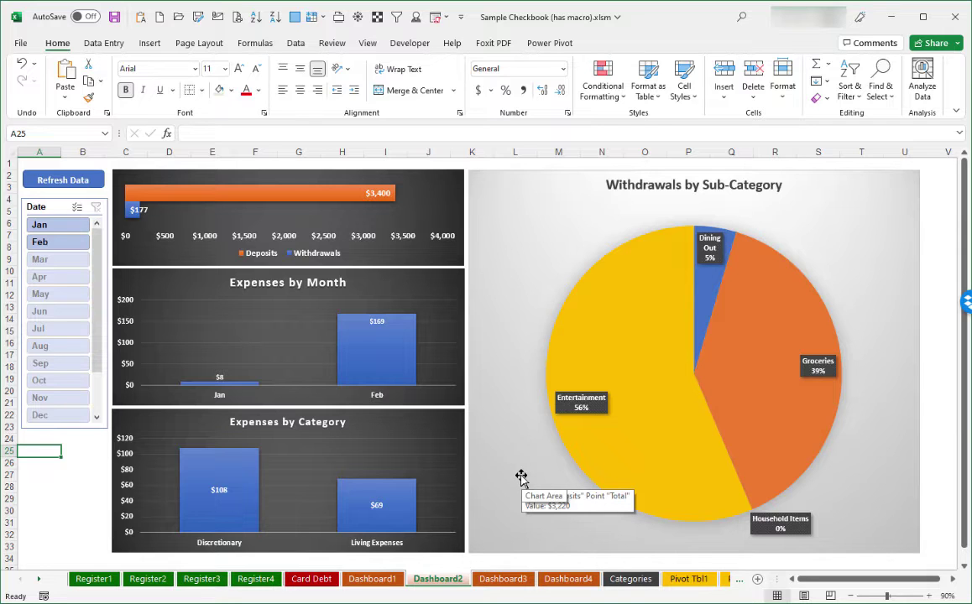
pyautogui.click(502, 580)
pyautogui.click(569, 580)
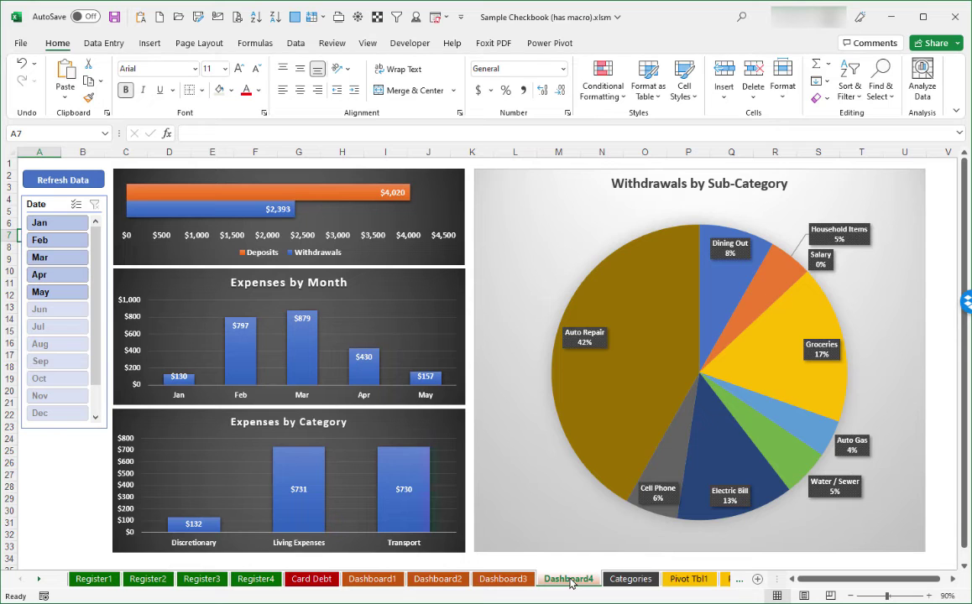
# - Review the Categories, Pivot Tbl1, Dashboard1 and Card Debt sheets, and return to Register1
pyautogui.click(623, 580)
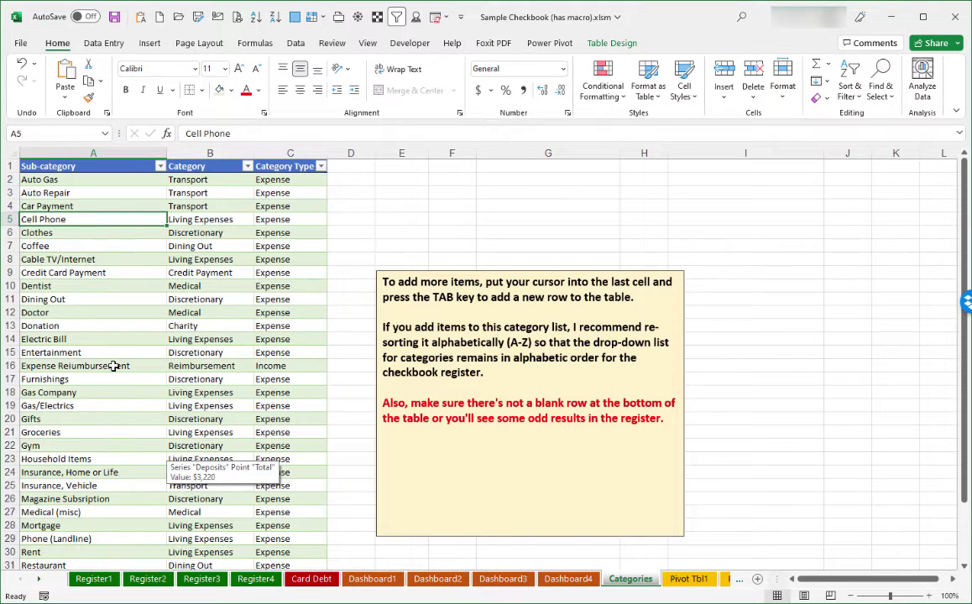
pyautogui.click(689, 579)
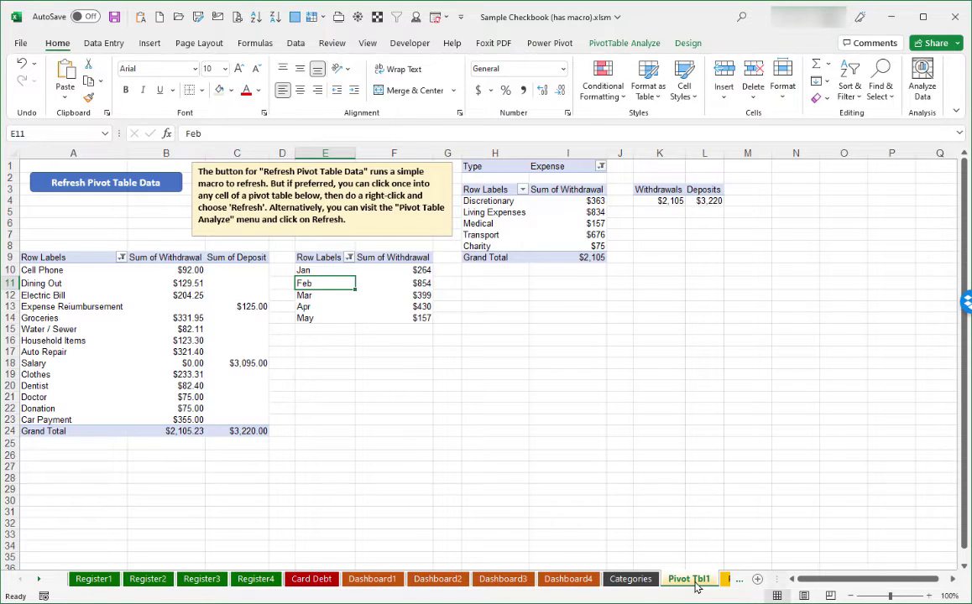
pyautogui.click(373, 586)
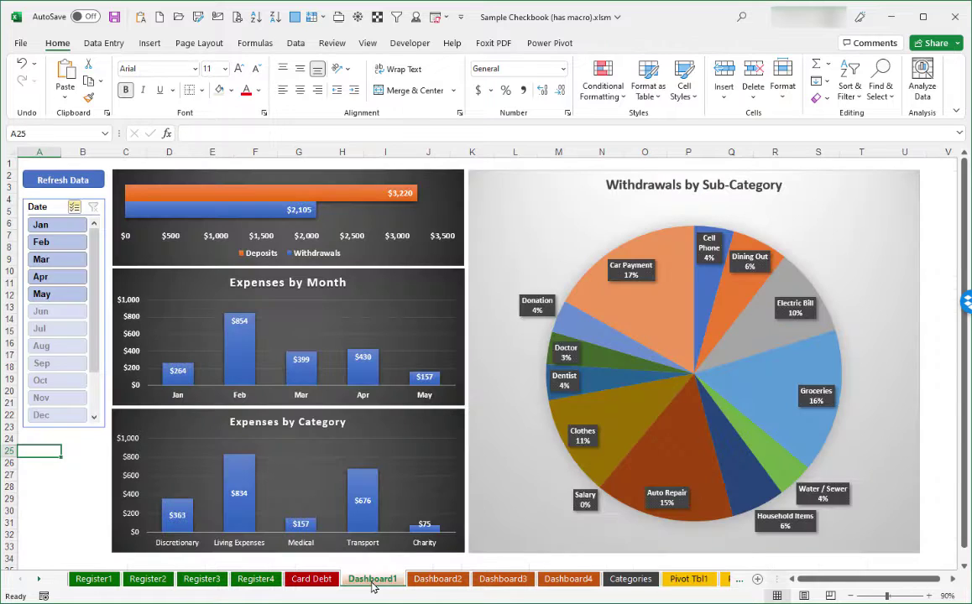
pyautogui.click(311, 579)
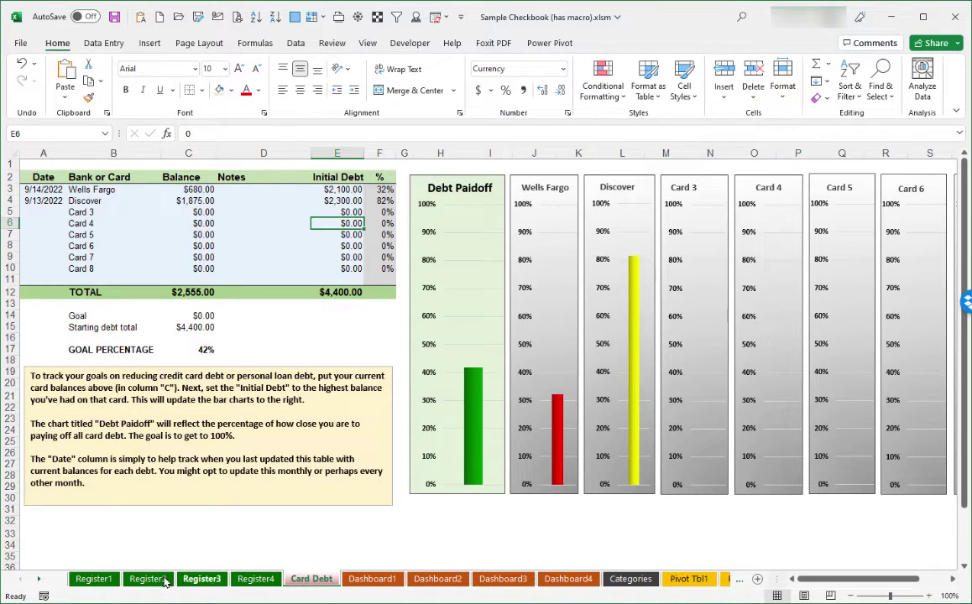
pyautogui.click(94, 580)
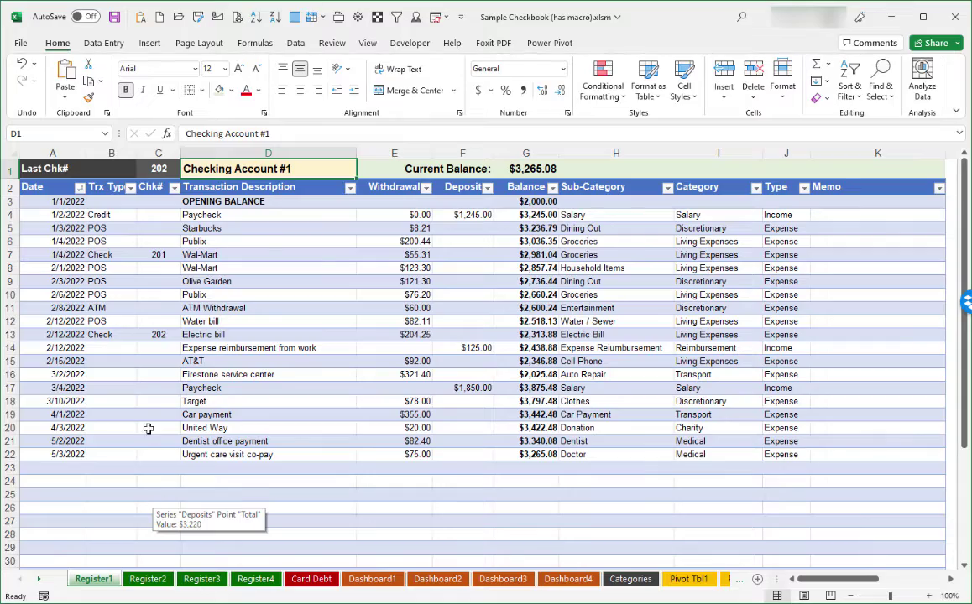
# - Inspect the Register1 columns from Trx Type to Memo, viewing the column commands for Trx Type and Memo without applying any
pyautogui.click(117, 215)
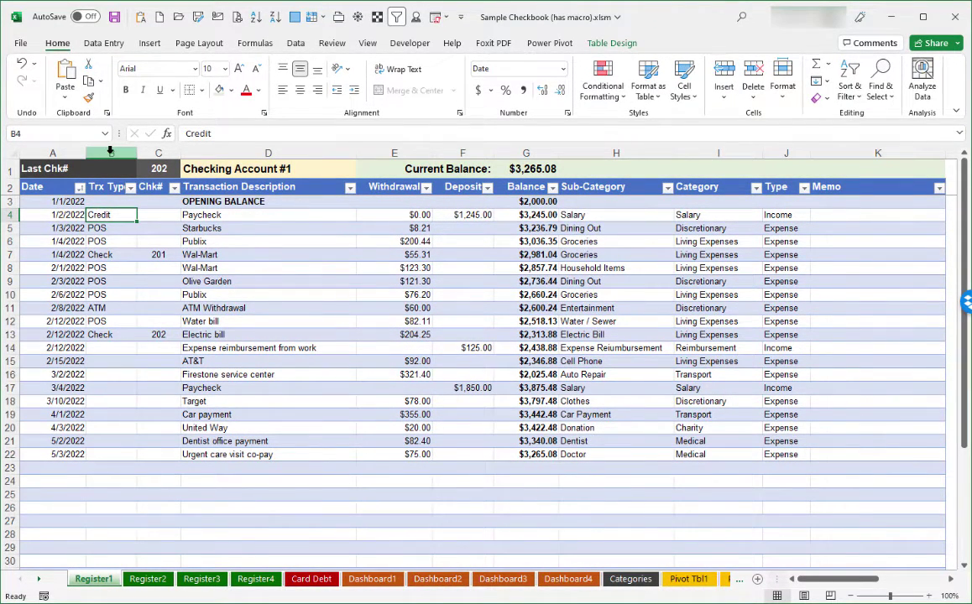
pyautogui.rightClick(109, 150)
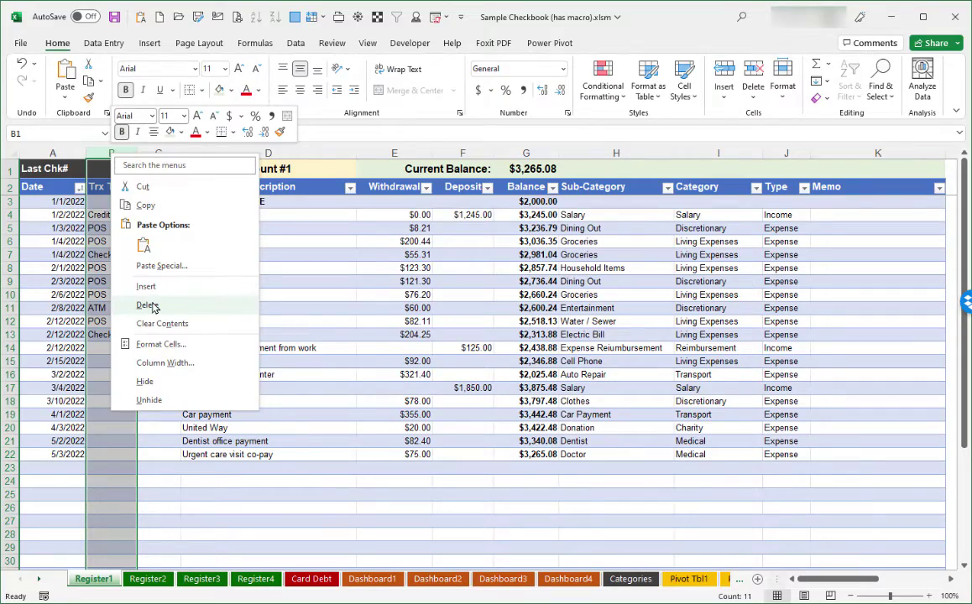
pyautogui.click(104, 455)
pyautogui.click(107, 454)
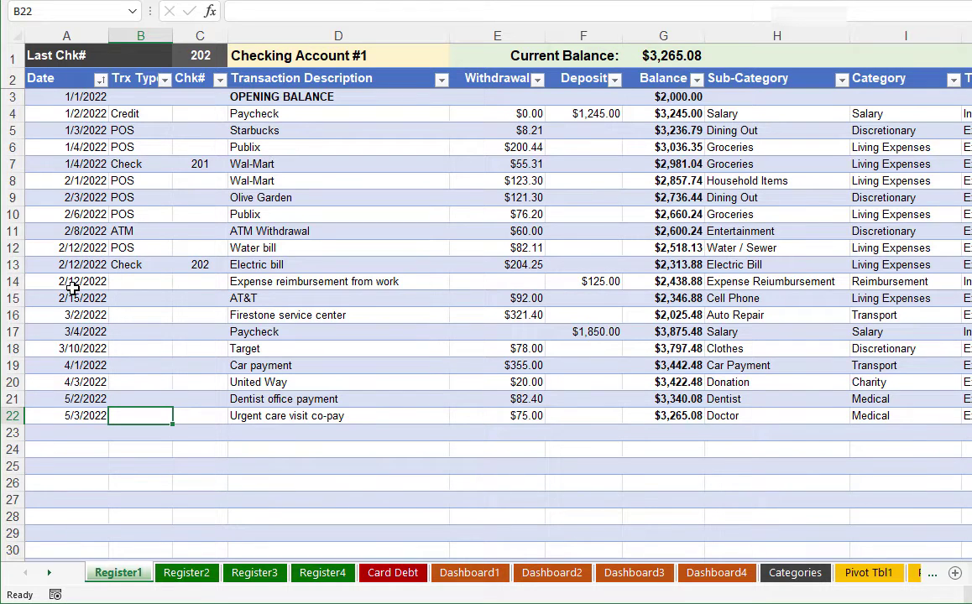
pyautogui.click(198, 263)
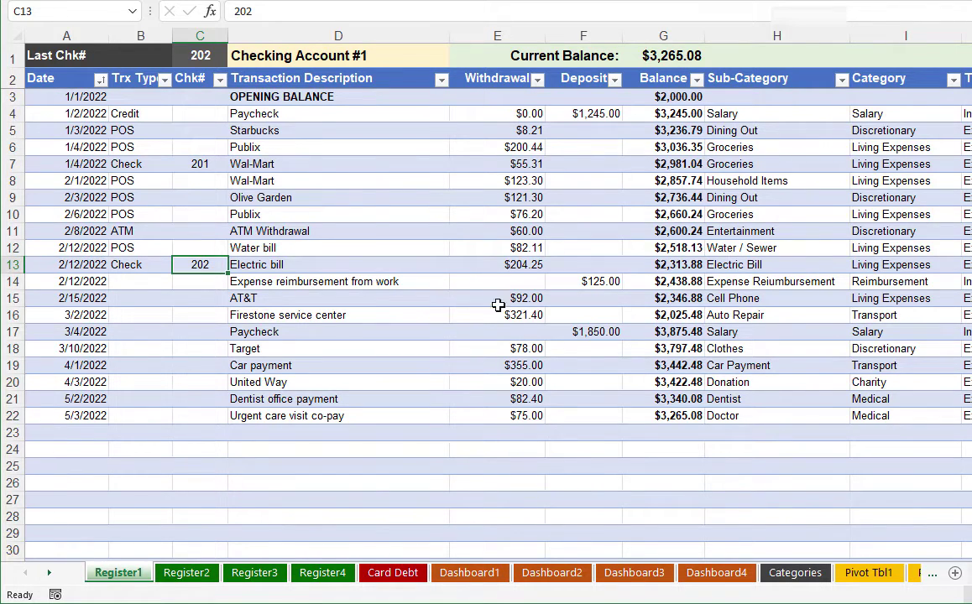
pyautogui.click(506, 433)
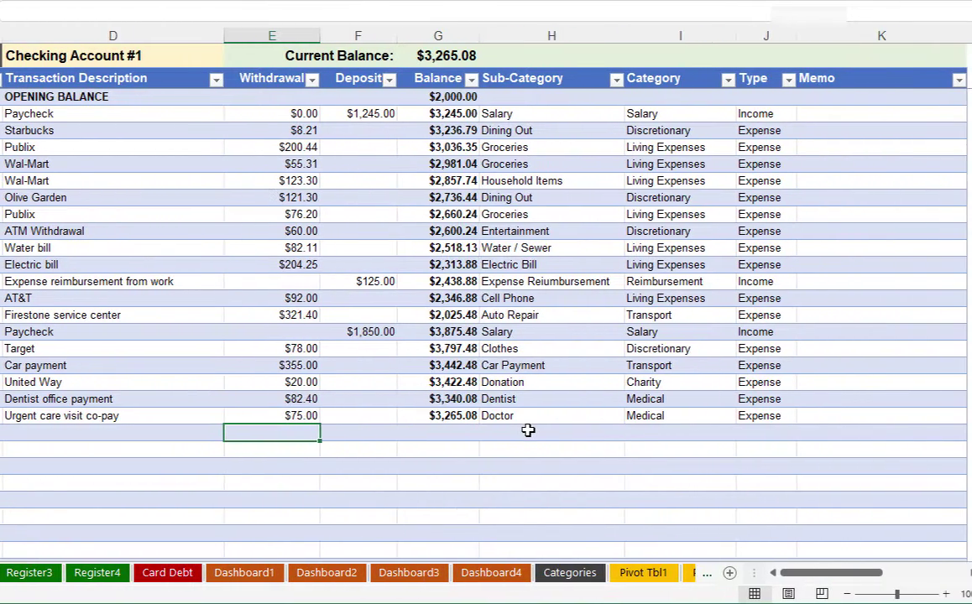
pyautogui.click(528, 431)
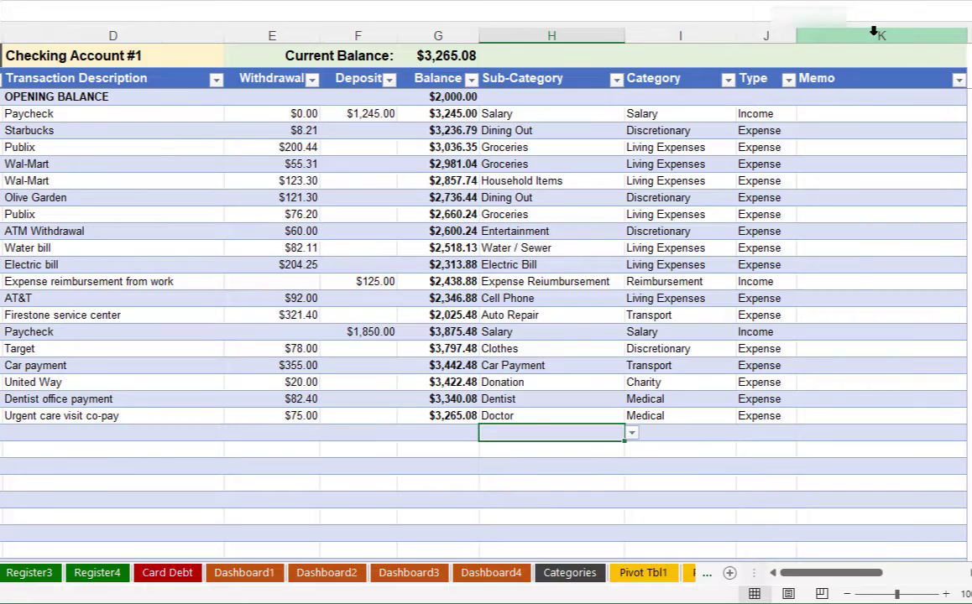
pyautogui.rightClick(862, 33)
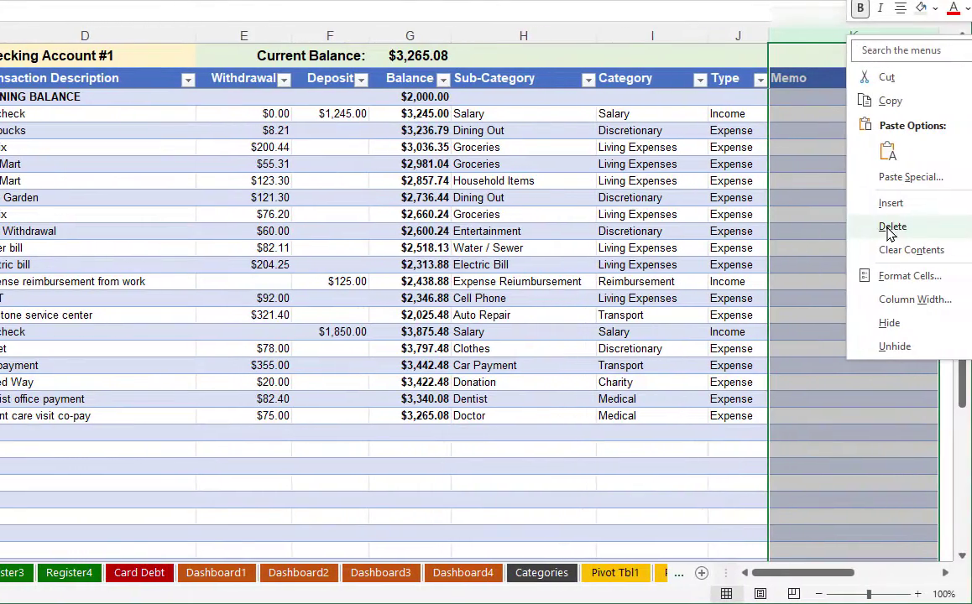
pyautogui.press('Escape')
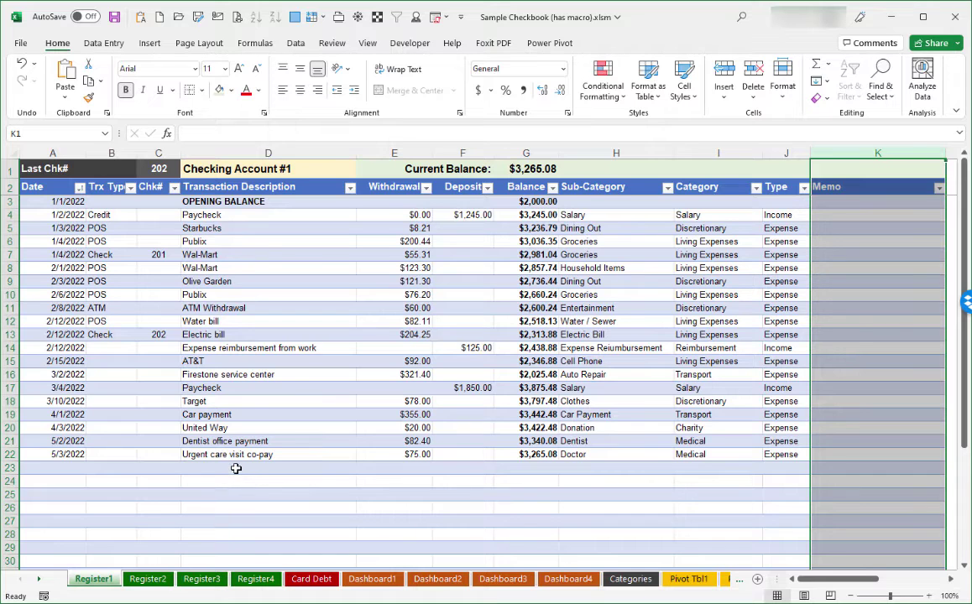
# - Add a transaction in row 23 of Register1 dated 5/7, described as Krogers, with a withdrawal of 110.45
pyautogui.click(65, 470)
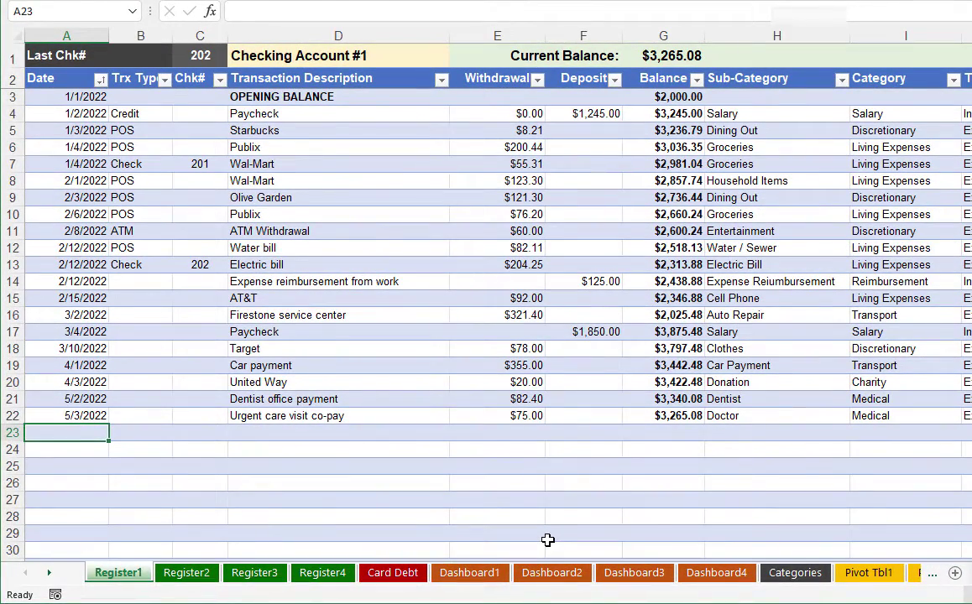
pyautogui.write('5/7')
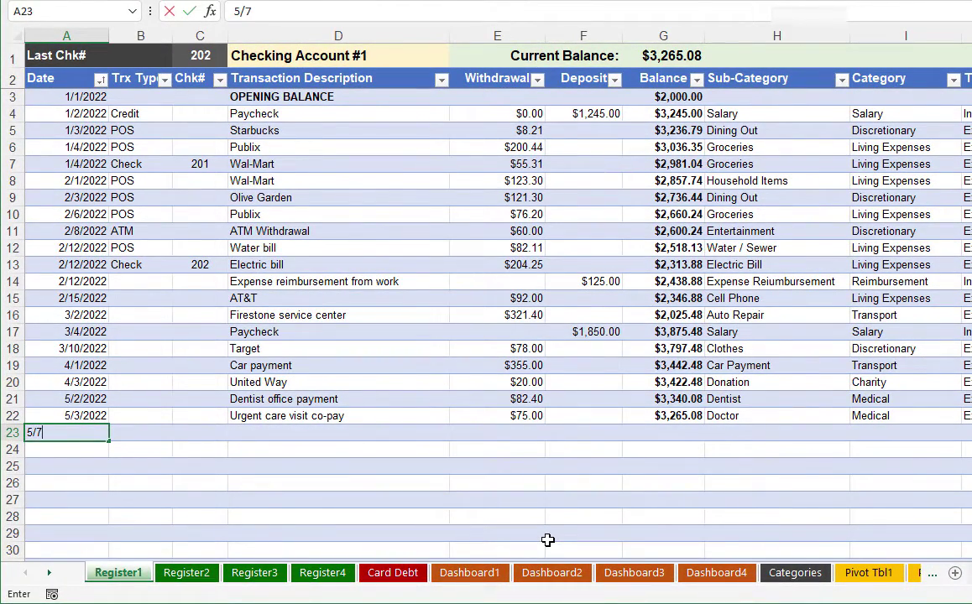
pyautogui.press('Tab')
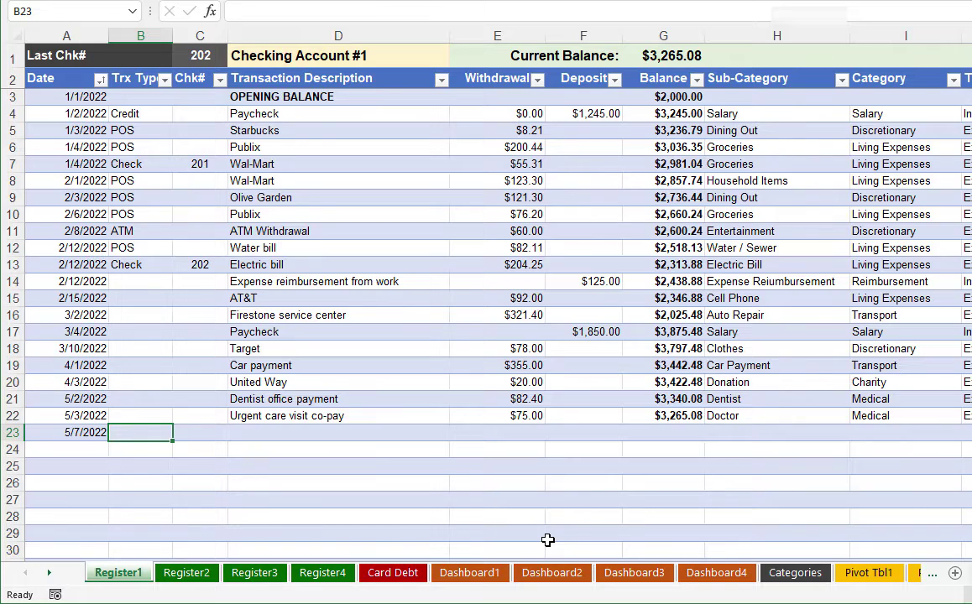
pyautogui.press('Tab')
pyautogui.press('Tab')
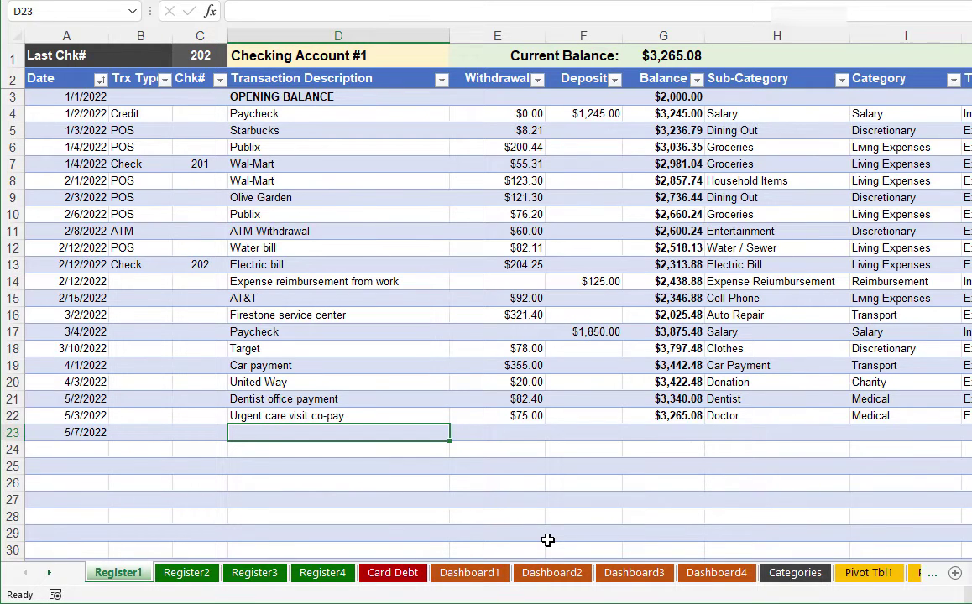
pyautogui.write('Kroger')
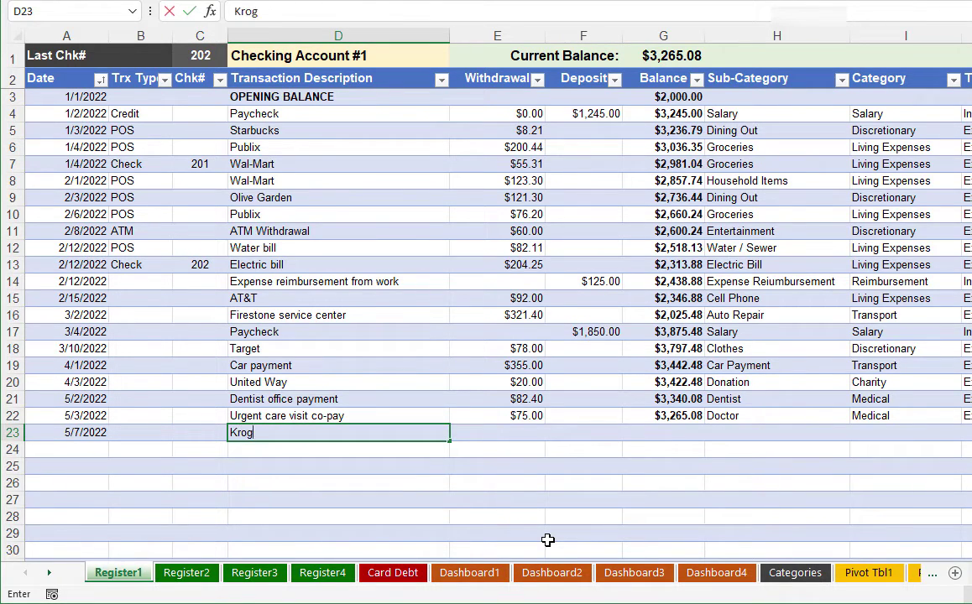
pyautogui.write('s')
pyautogui.press('Tab')
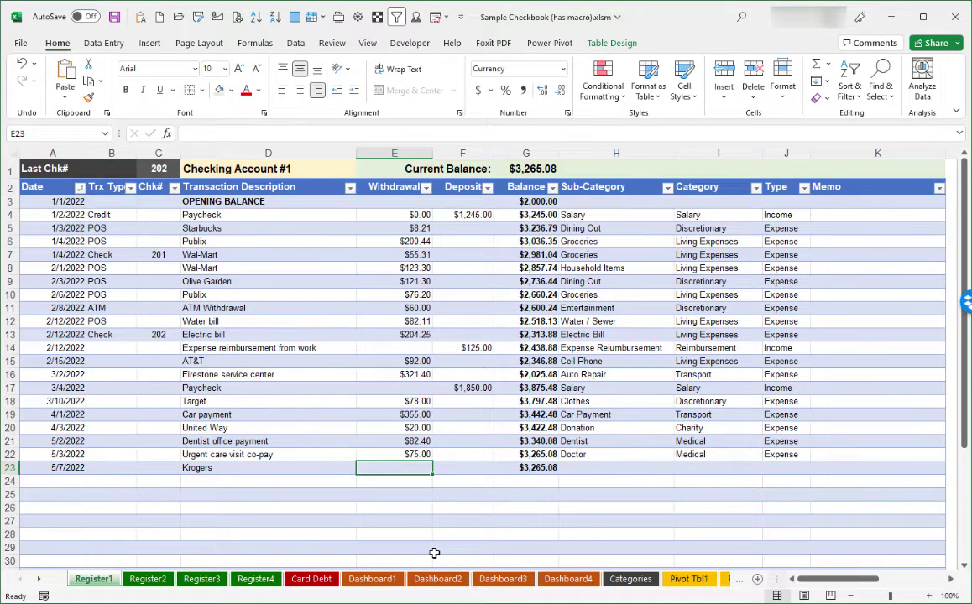
pyautogui.write('110.45')
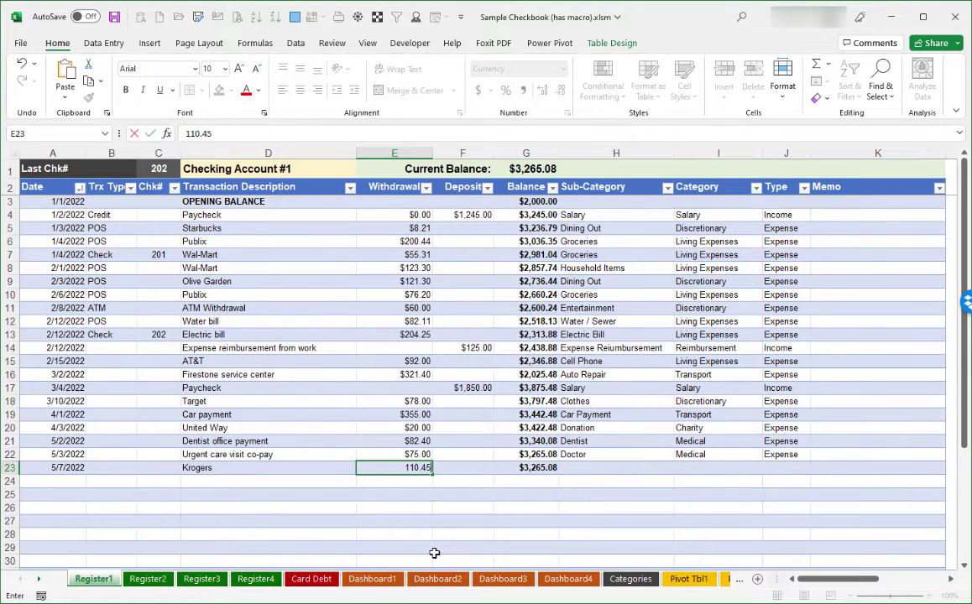
pyautogui.press('Tab')
# - Assign the Groceries sub-category to the Krogers transaction in row 23
pyautogui.press('Tab')
pyautogui.press('Tab')
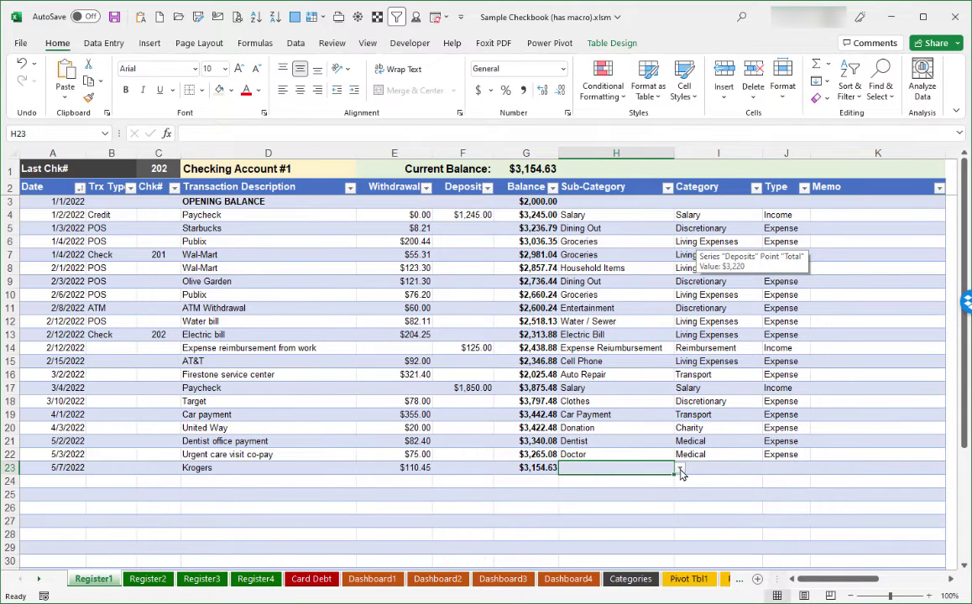
pyautogui.click(680, 470)
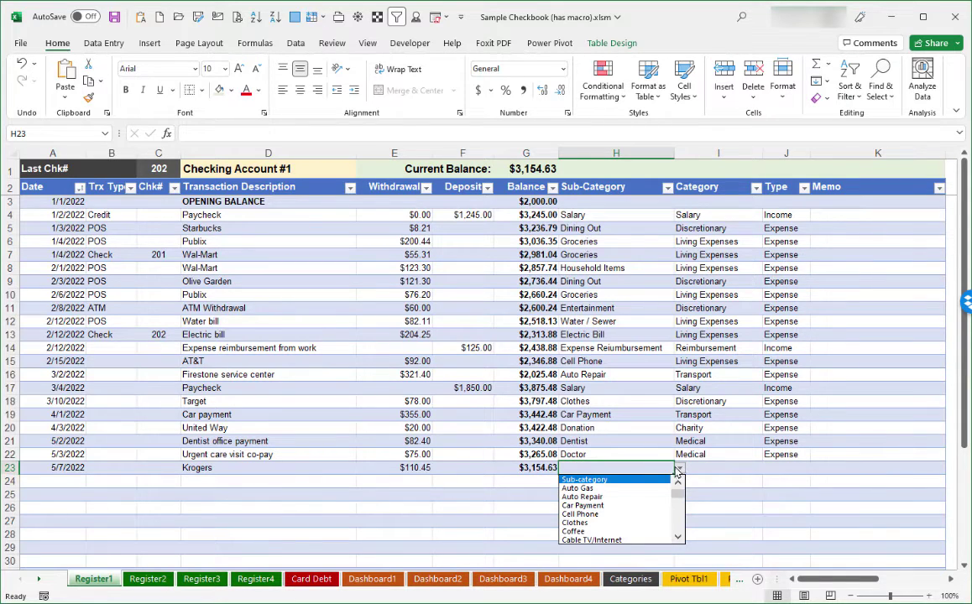
pyautogui.click(678, 539)
pyautogui.click(678, 539)
pyautogui.click(678, 539)
pyautogui.click(679, 538)
pyautogui.click(678, 539)
pyautogui.click(678, 539)
pyautogui.click(678, 539)
pyautogui.click(678, 539)
pyautogui.click(678, 539)
pyautogui.click(678, 539)
pyautogui.click(678, 539)
pyautogui.click(678, 538)
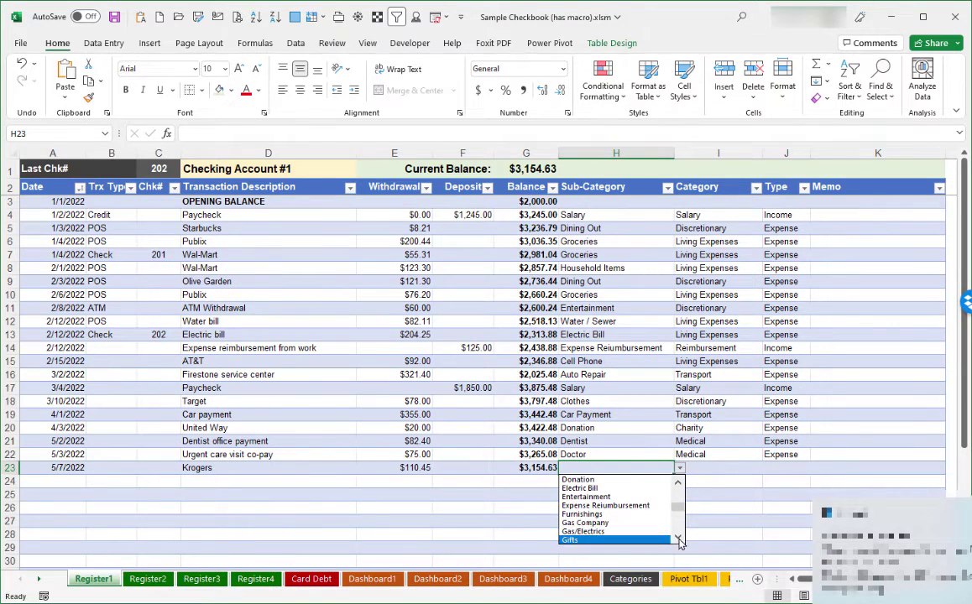
pyautogui.scroll(-3, 601, 533)
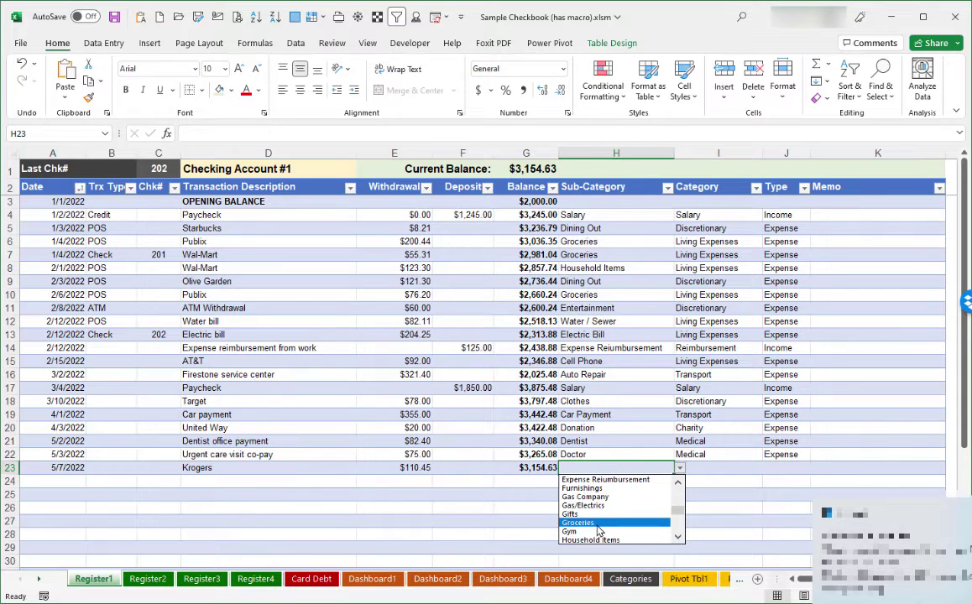
pyautogui.click(598, 524)
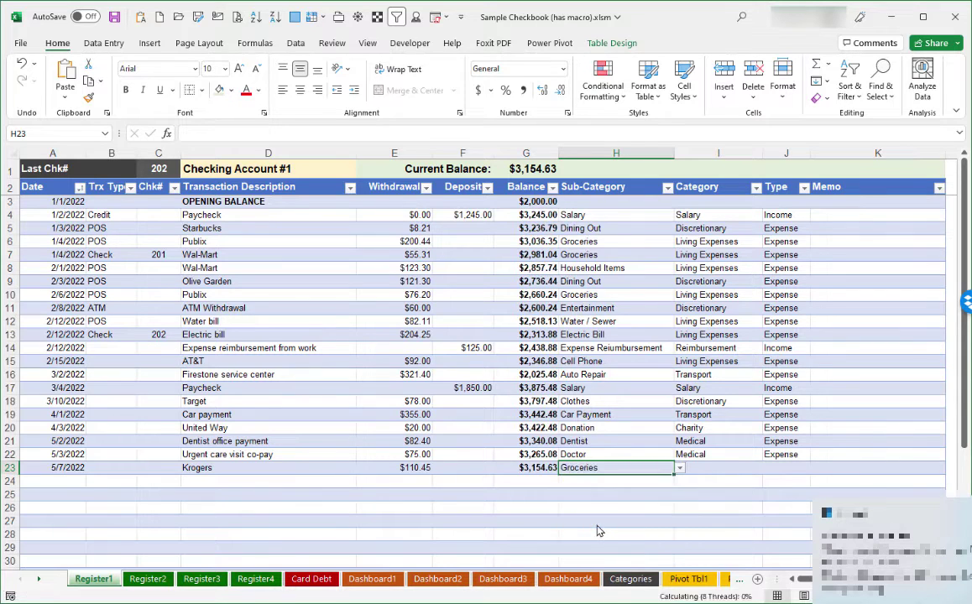
pyautogui.click(601, 485)
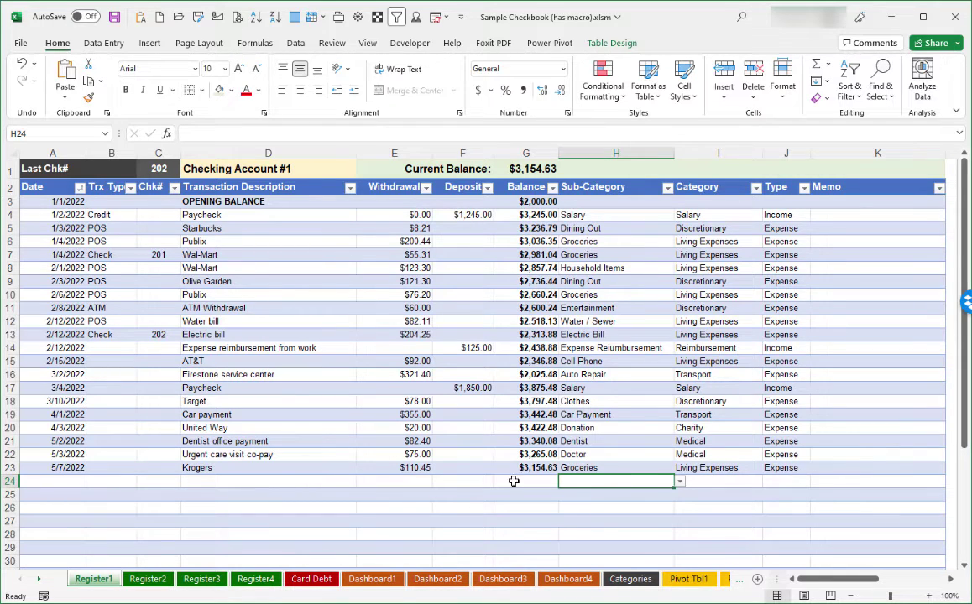
# - Add a transaction in row 24 dated 5/12, described as Bank Loan, with a withdrawal of 225
pyautogui.click(65, 482)
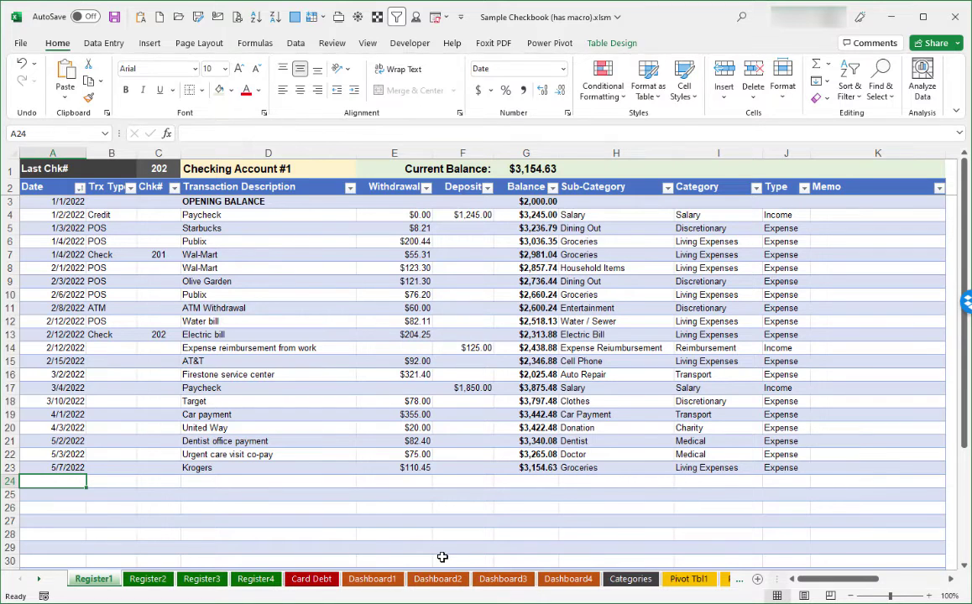
pyautogui.write('5/12')
pyautogui.press('Tab')
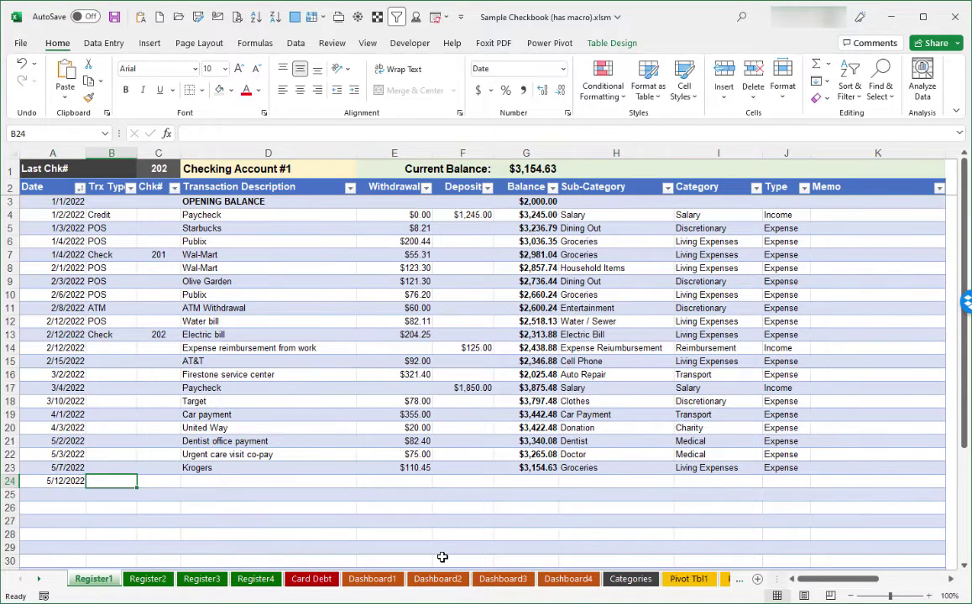
pyautogui.press('Tab')
pyautogui.press('Tab')
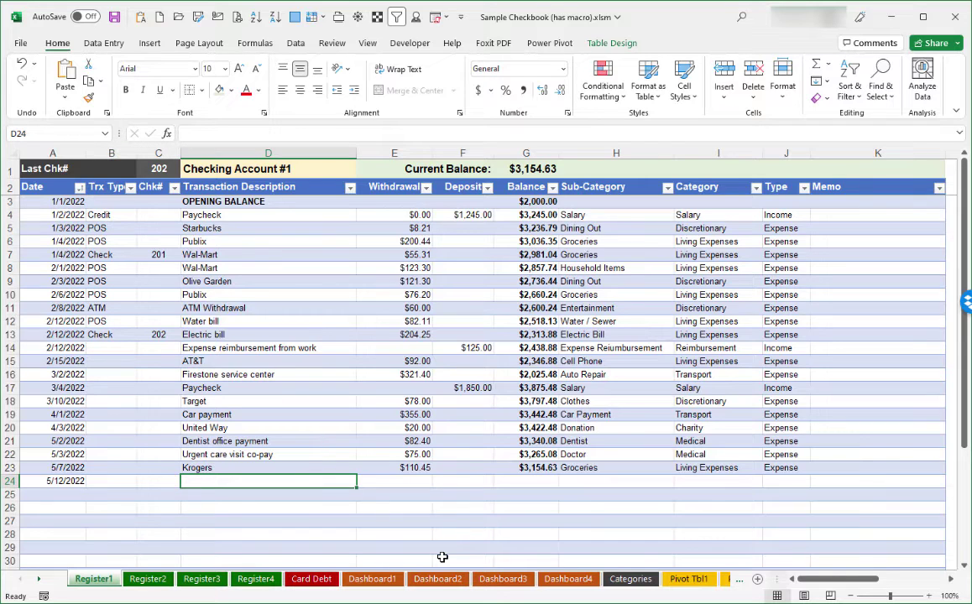
pyautogui.write('Bank Loan')
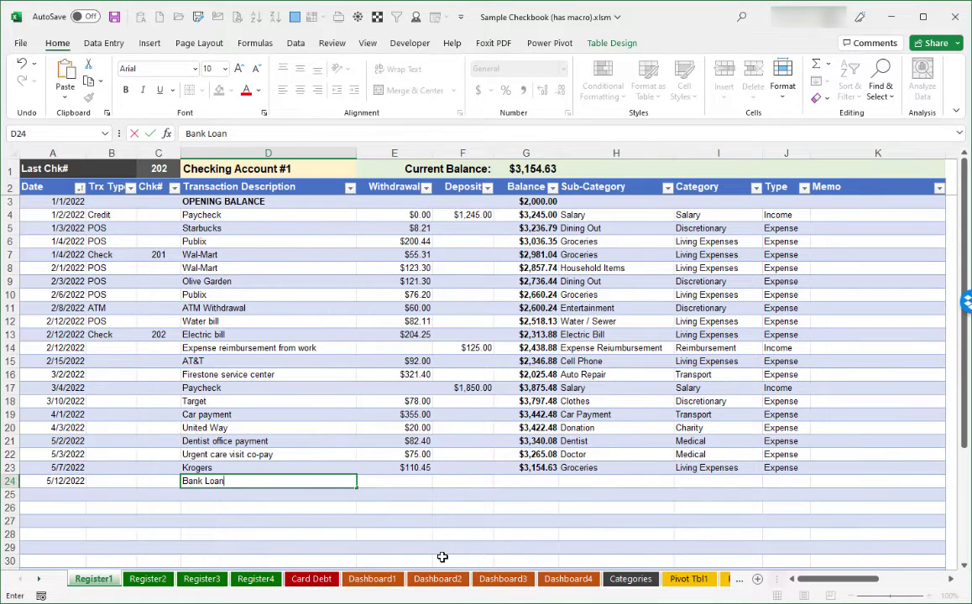
pyautogui.press('Tab')
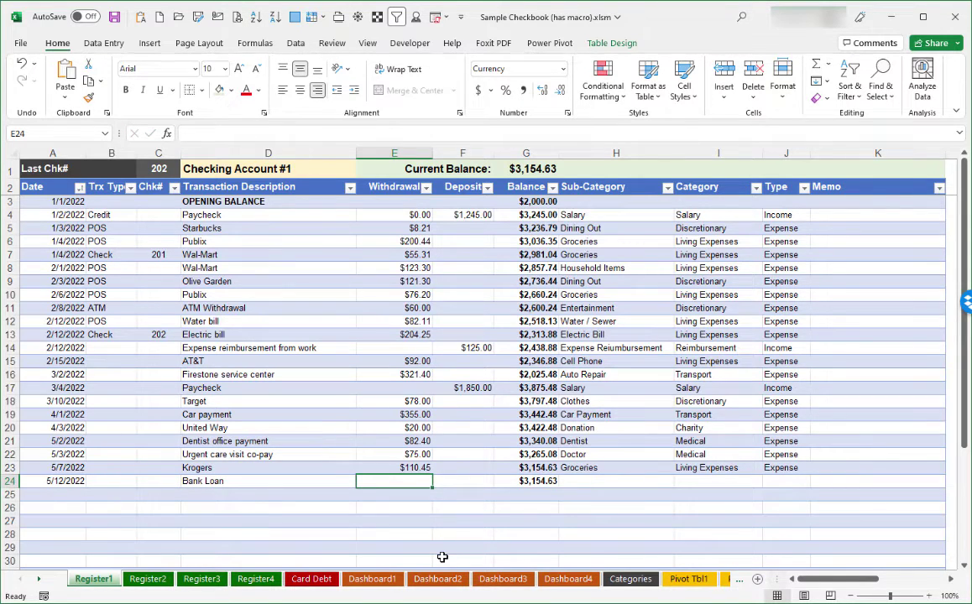
pyautogui.write('225')
pyautogui.press('Tab')
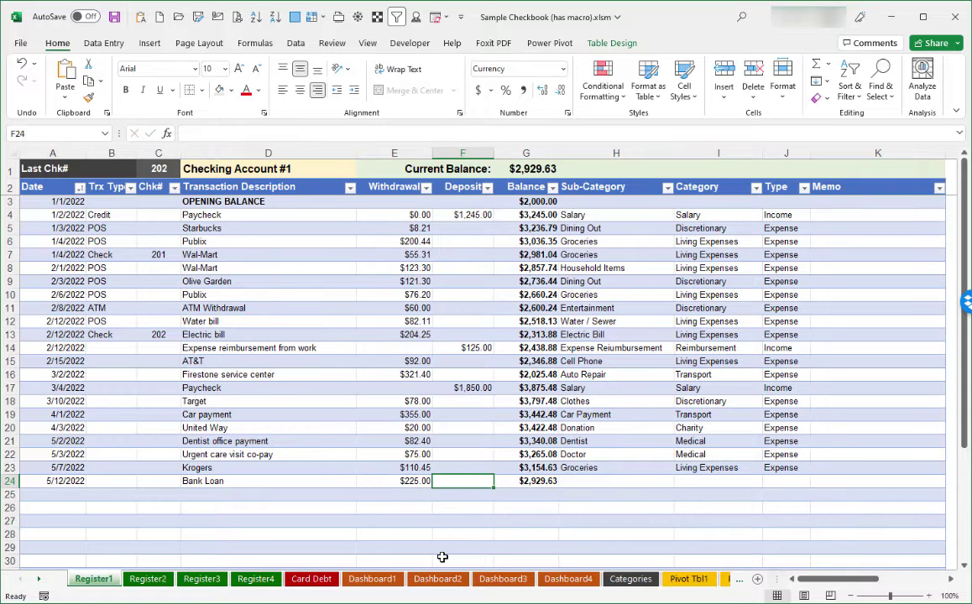
# - Look through the available sub-categories for the Bank Loan transaction without choosing one
pyautogui.press('Tab')
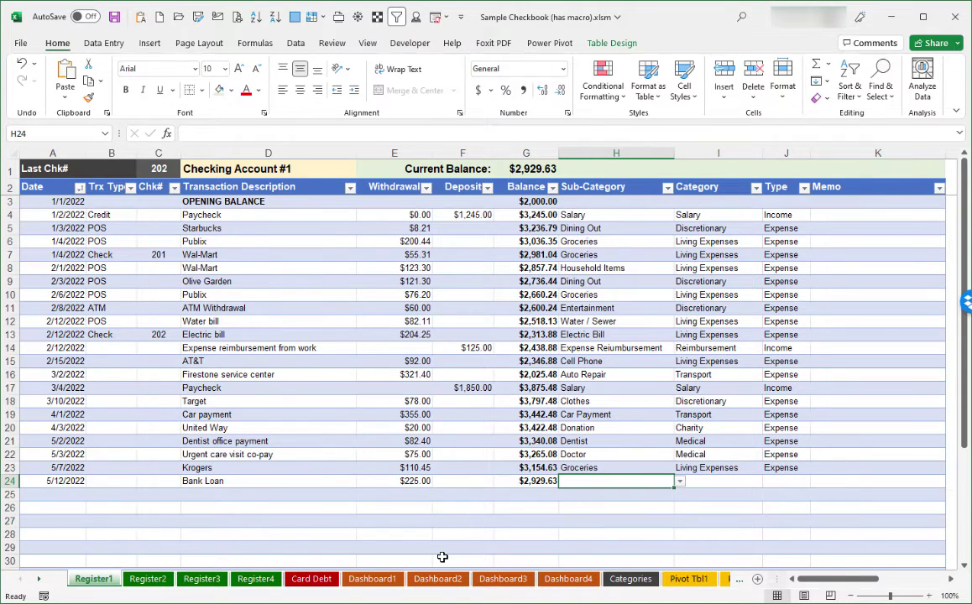
pyautogui.click(679, 482)
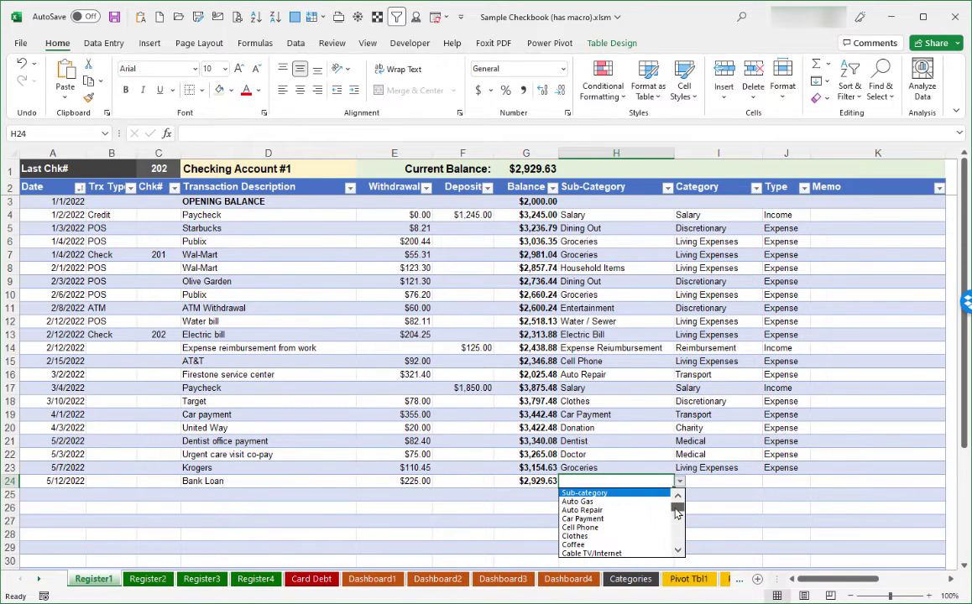
pyautogui.moveTo(676, 514); pyautogui.dragTo(676, 540)
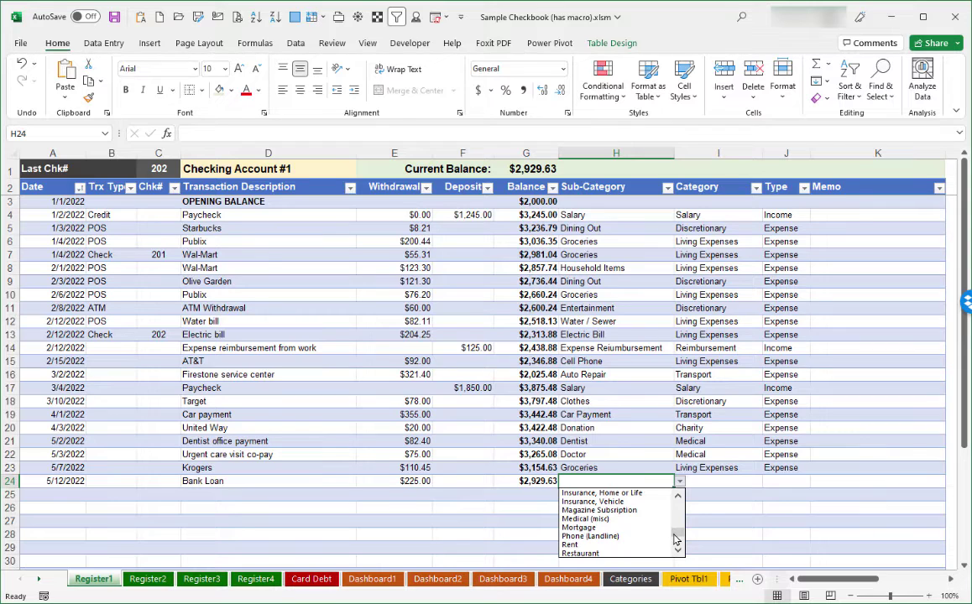
pyautogui.click(516, 528)
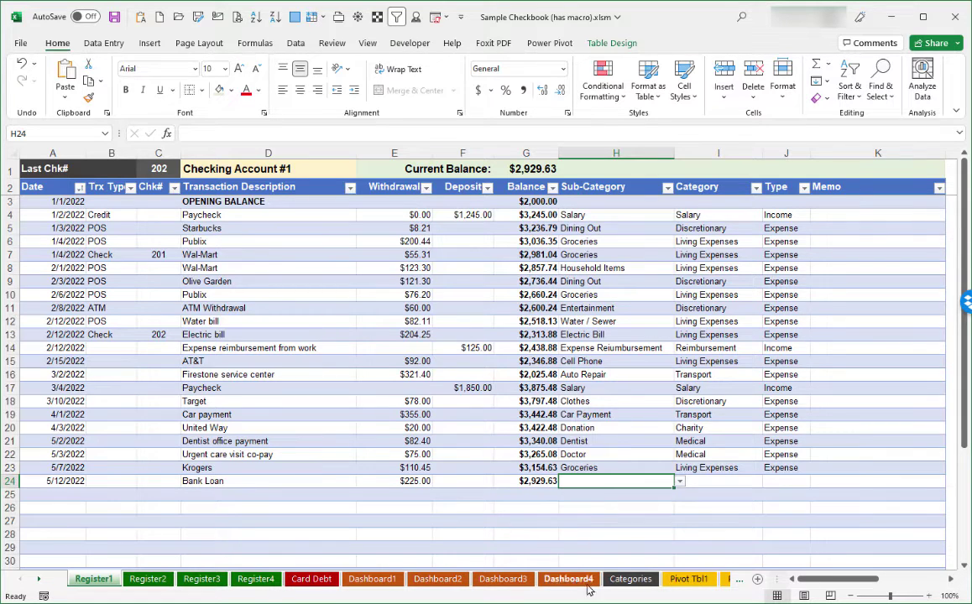
# - Add the sub-category Motorcycle Loan in the first empty row below the table on the Categories sheet
pyautogui.click(629, 579)
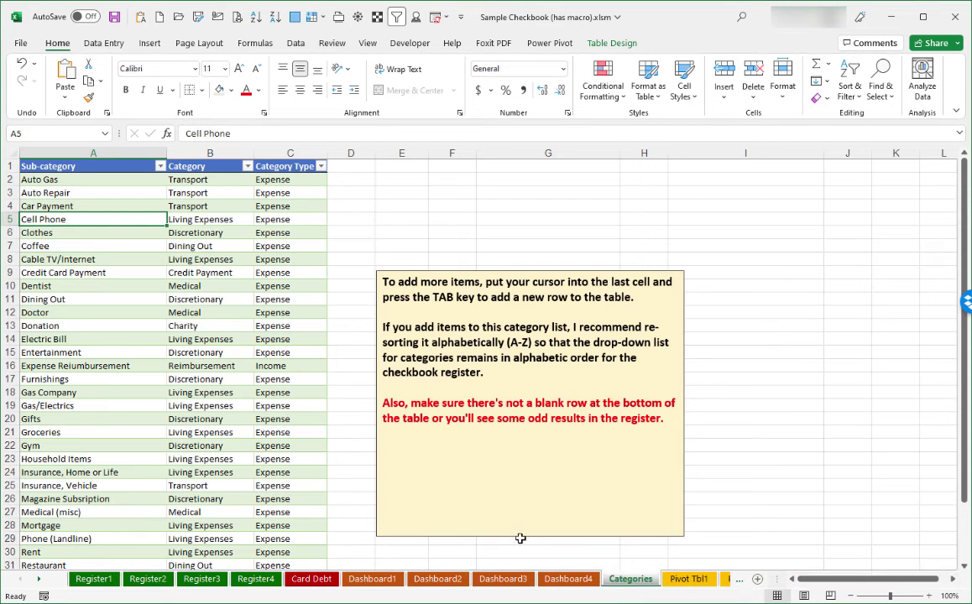
pyautogui.click(110, 445)
pyautogui.scroll(-3, 112, 442)
pyautogui.scroll(1, 114, 442)
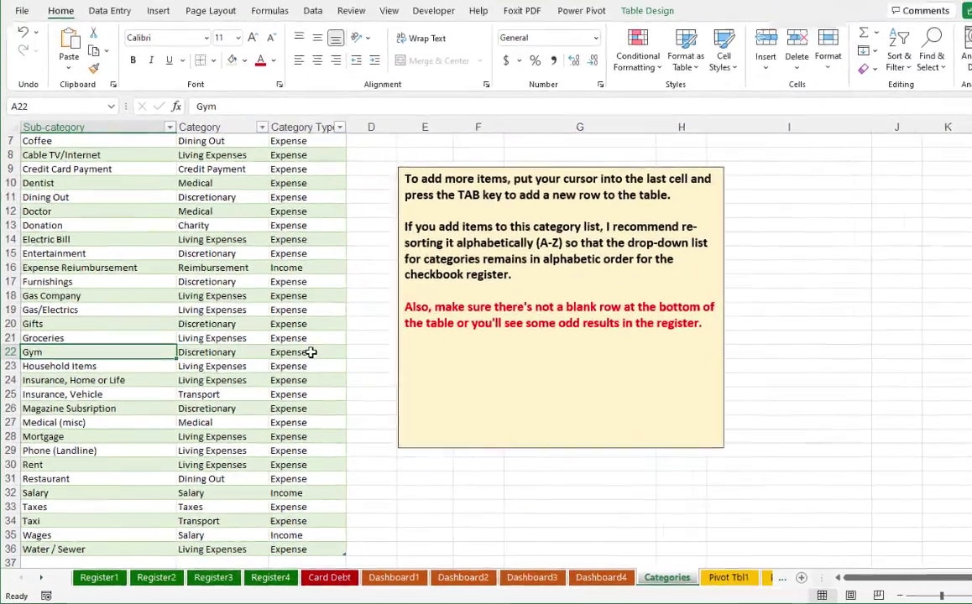
pyautogui.scroll(-2, 285, 360)
pyautogui.click(130, 457)
pyautogui.write('Motorcy')
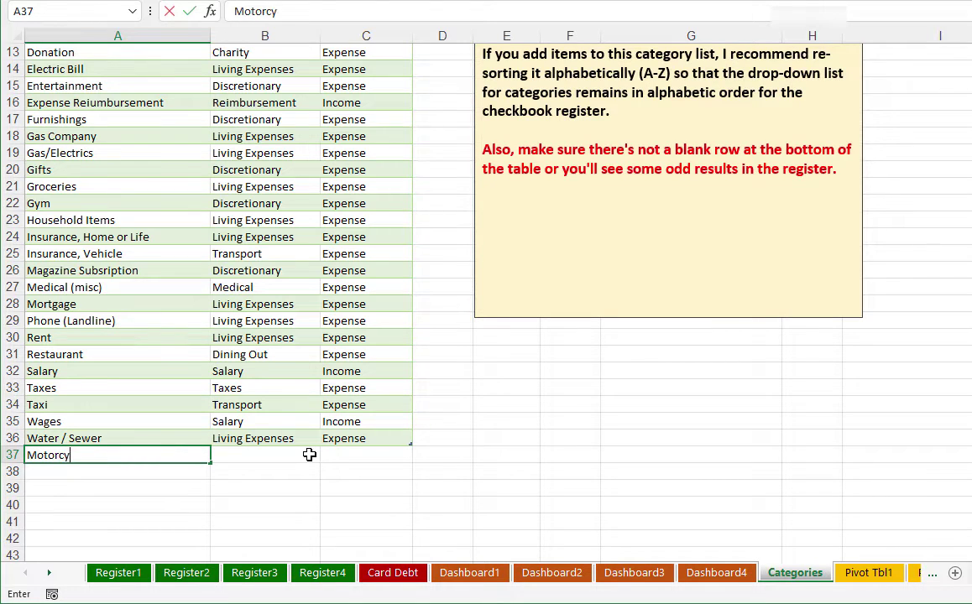
pyautogui.write('cle Loan')
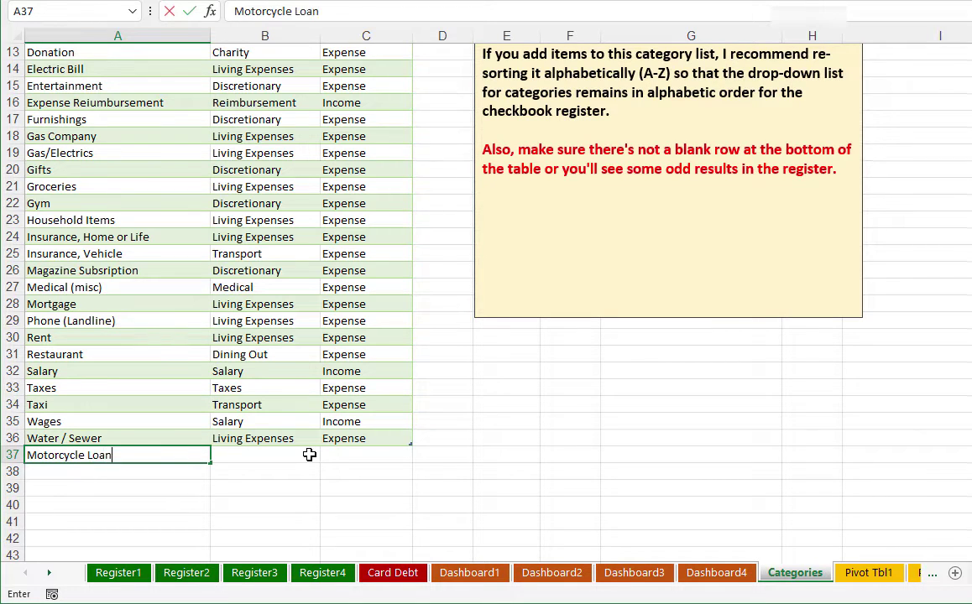
pyautogui.press('Return')
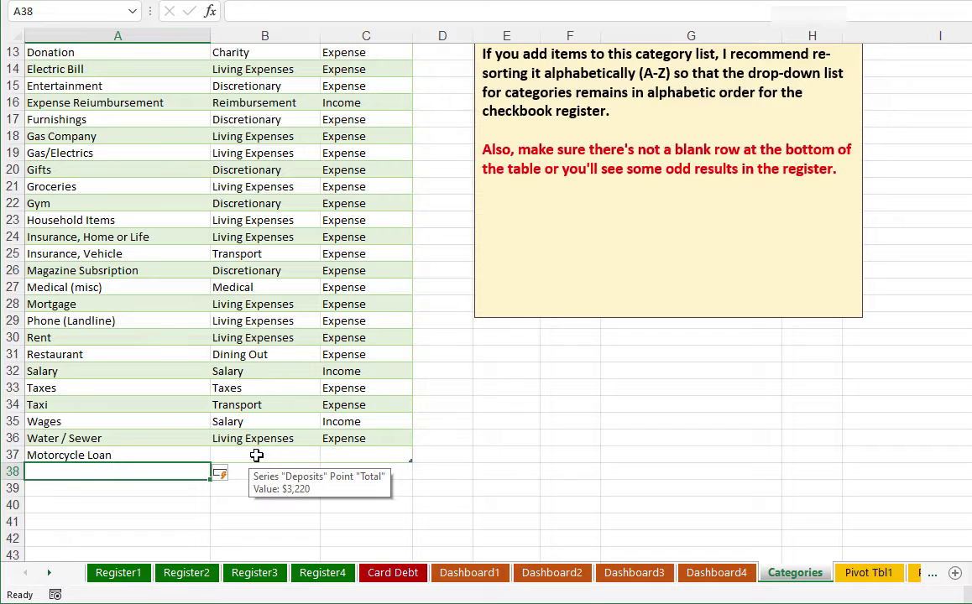
# - Set the Motorcycle Loan sub-category's category to Transport and its category type to Expense
pyautogui.click(256, 455)
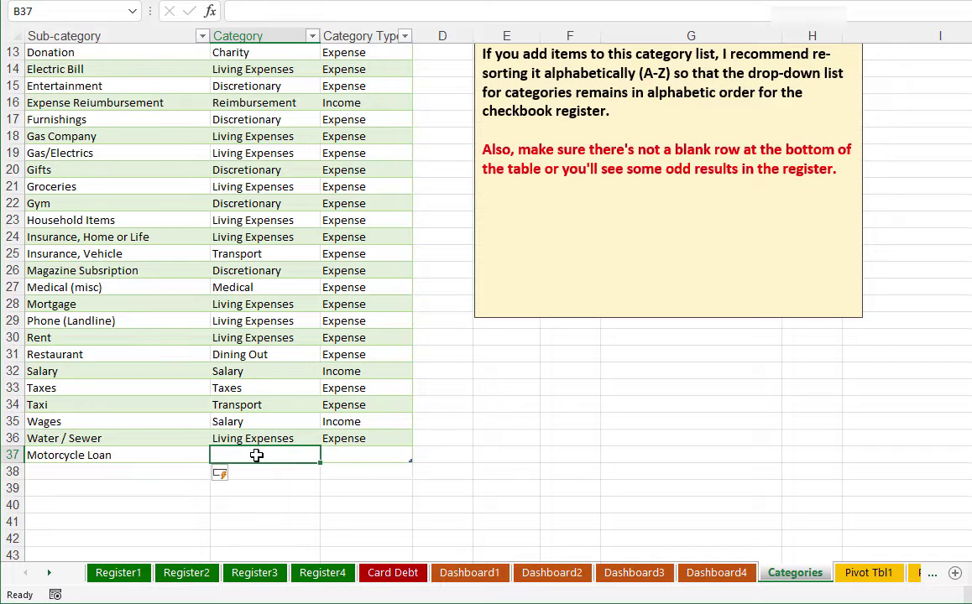
pyautogui.write('Transport')
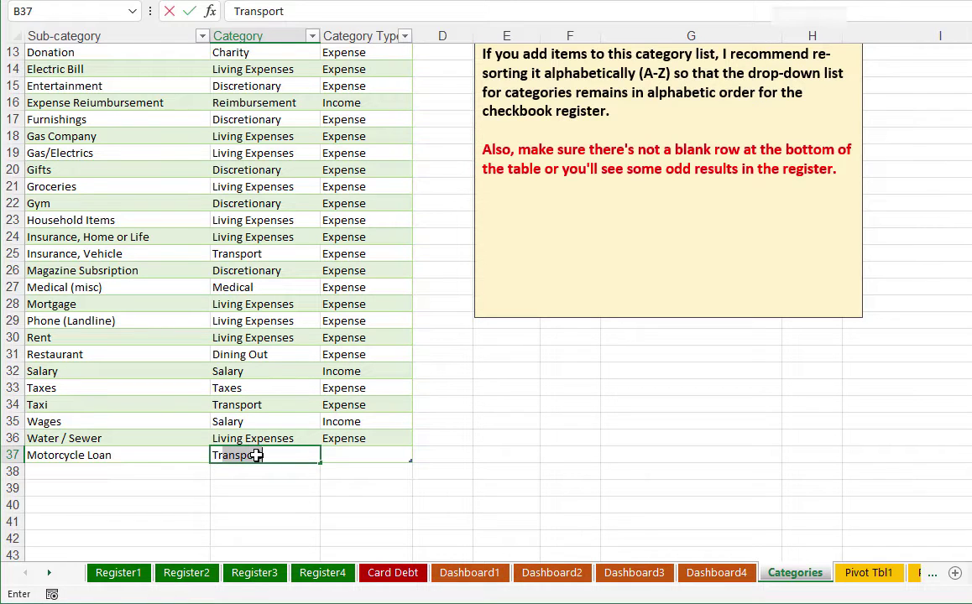
pyautogui.press('Return')
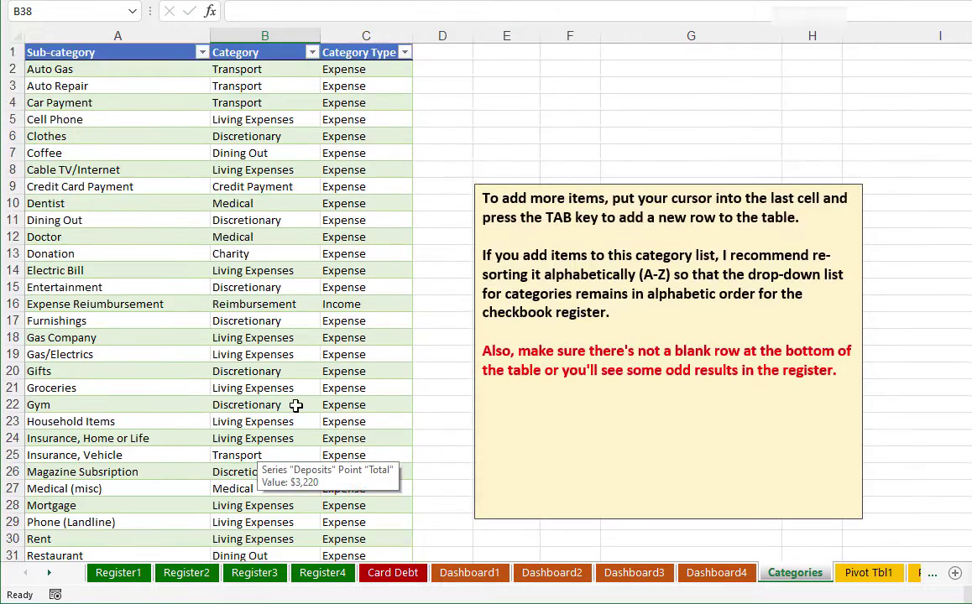
pyautogui.scroll(-2, 277, 87)
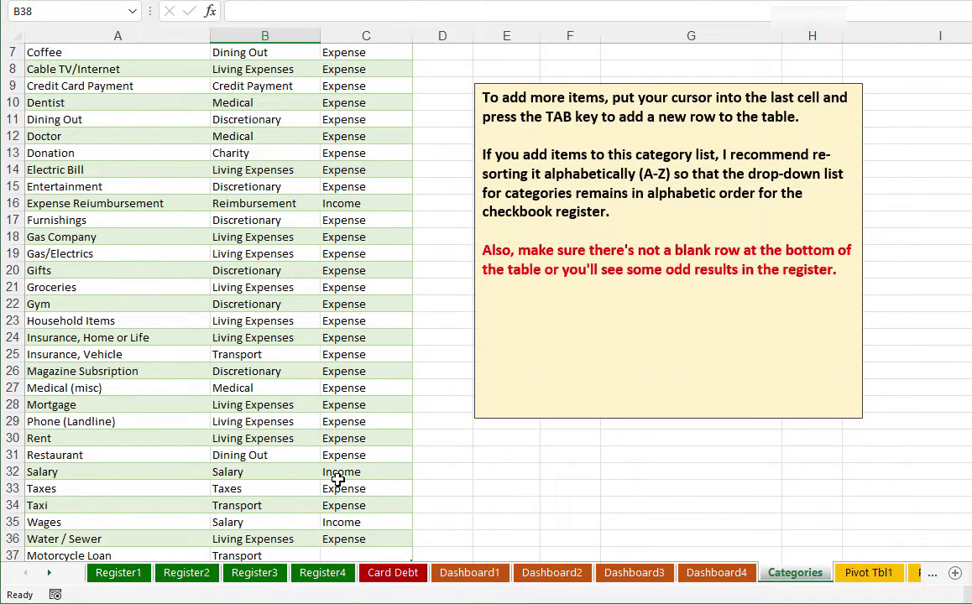
pyautogui.scroll(-2, 338, 479)
pyautogui.click(367, 453)
pyautogui.write('Expense')
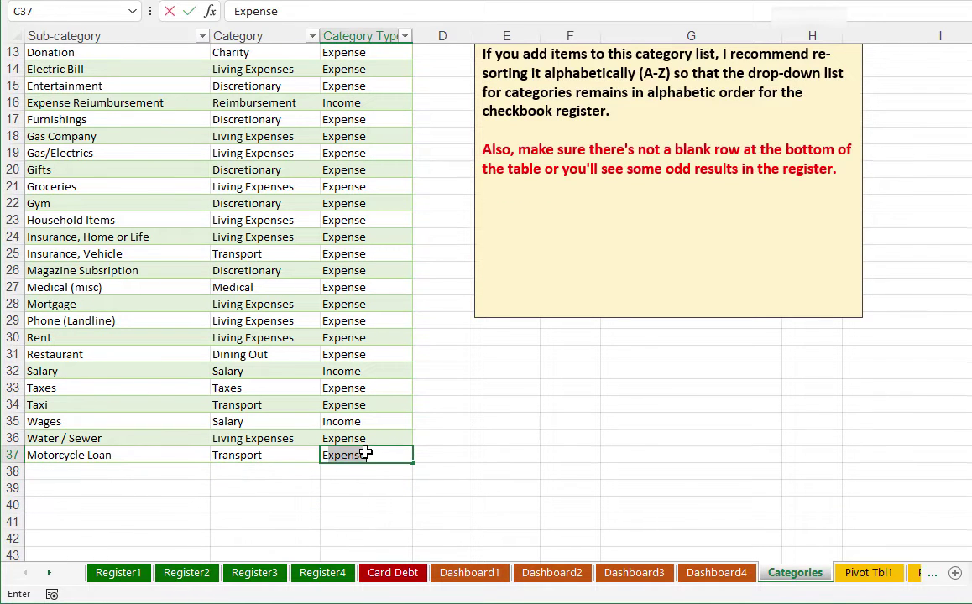
pyautogui.click(254, 471)
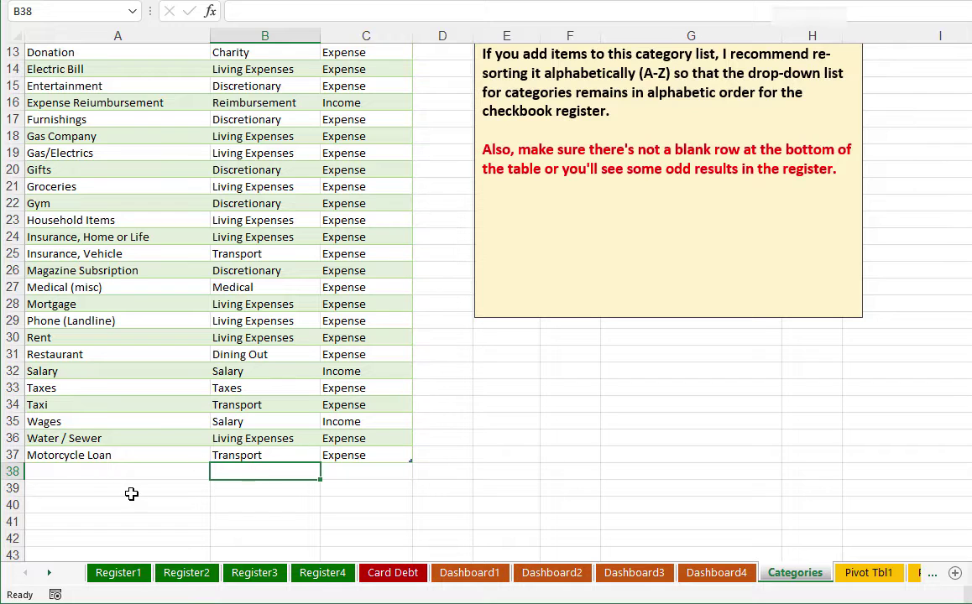
# - Return to Register1 and check the Bank Loan row's sub-category choices for Motorcycle Loan
pyautogui.click(118, 574)
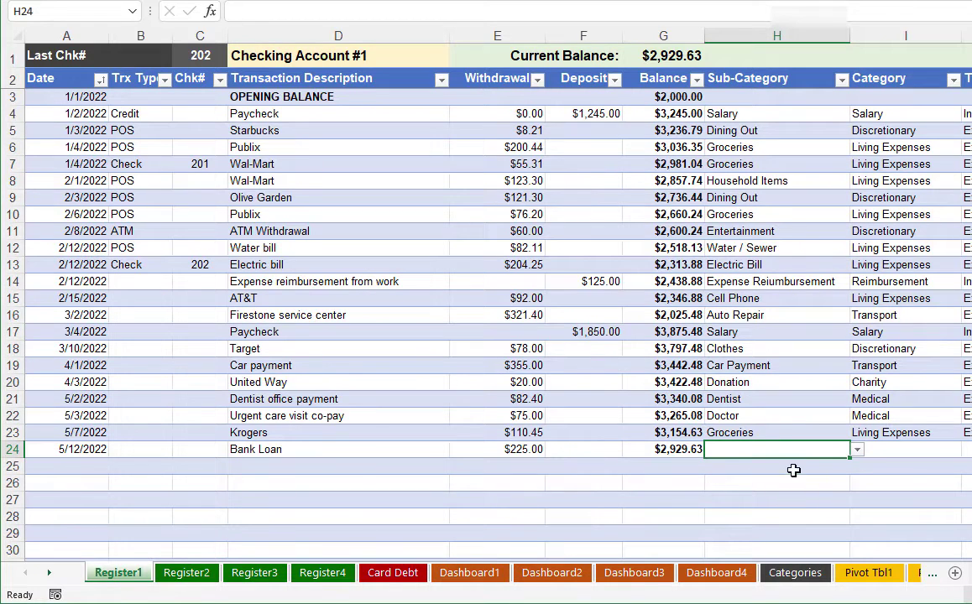
pyautogui.click(856, 450)
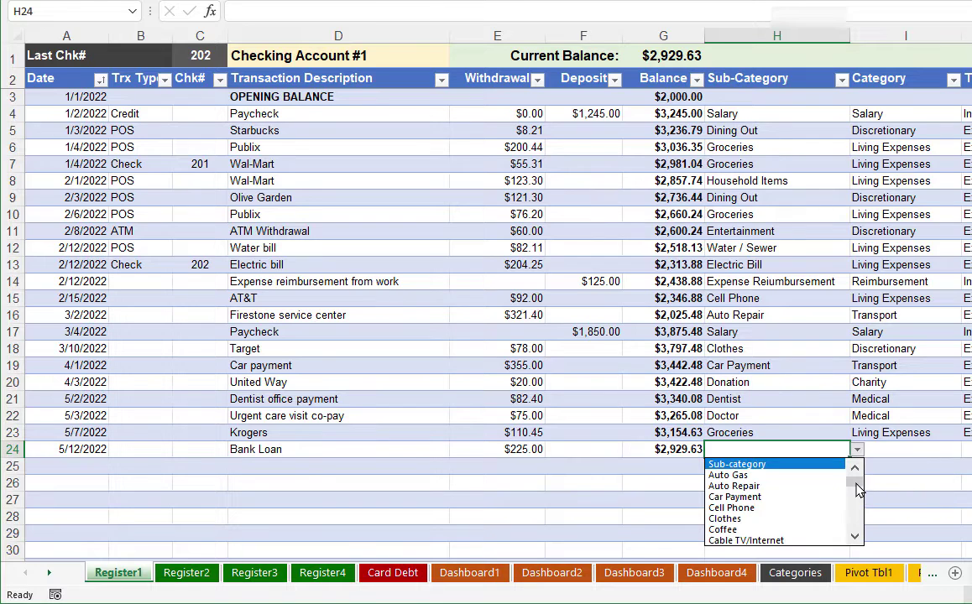
pyautogui.moveTo(857, 490); pyautogui.dragTo(858, 527)
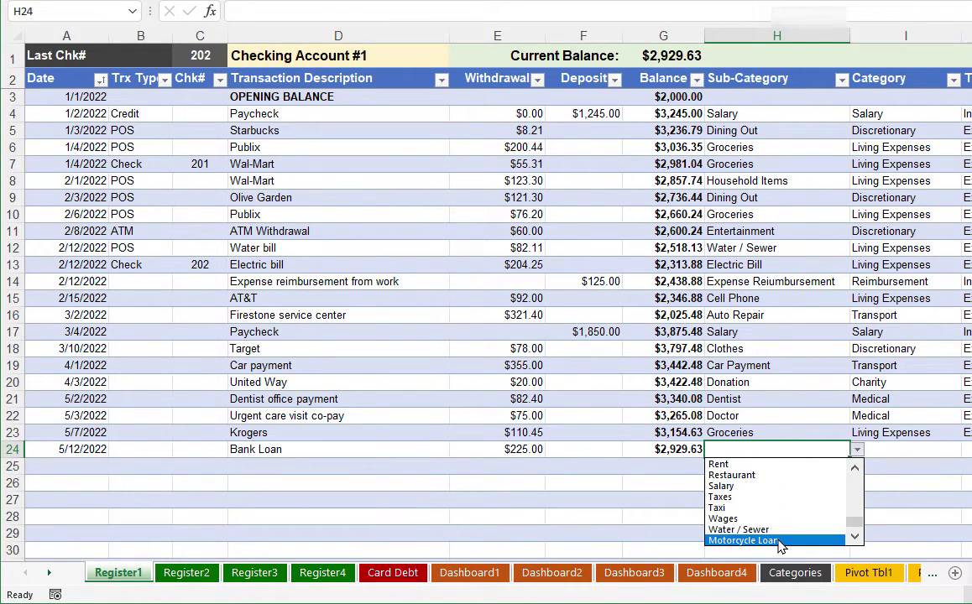
# - Sort the Categories table from A to Z by sub-category and return to Register1
pyautogui.click(795, 573)
pyautogui.click(795, 573)
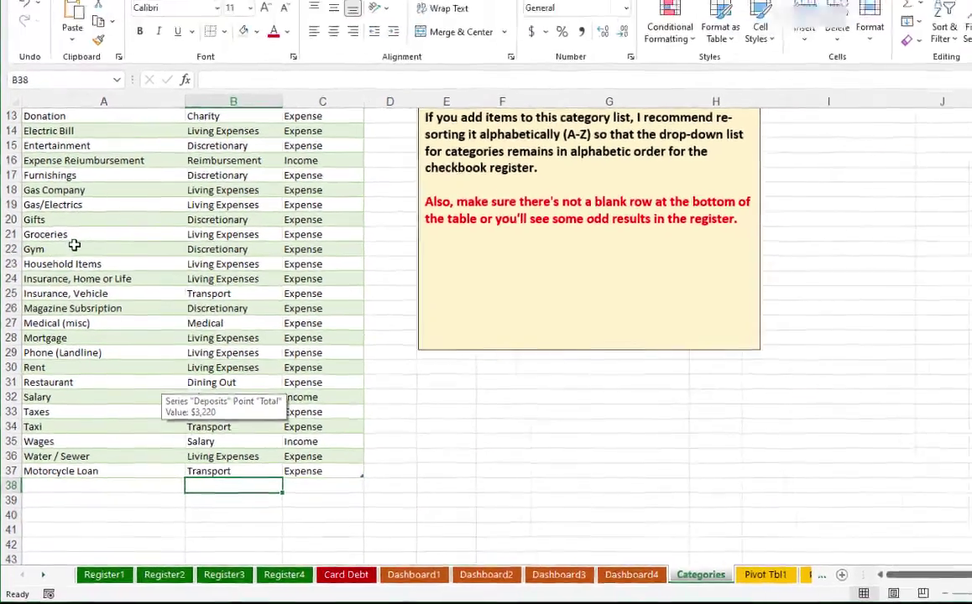
pyautogui.click(111, 203)
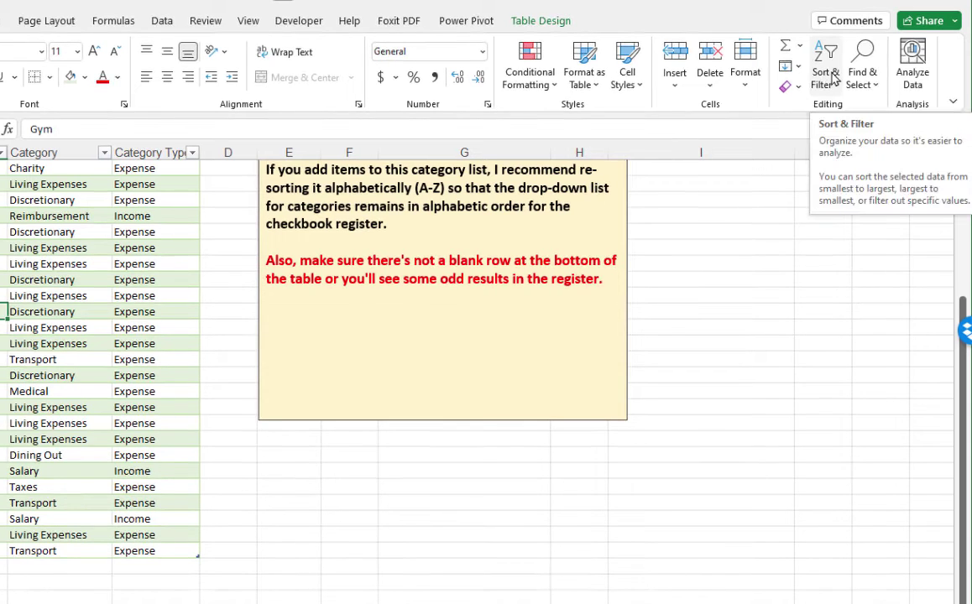
pyautogui.click(831, 77)
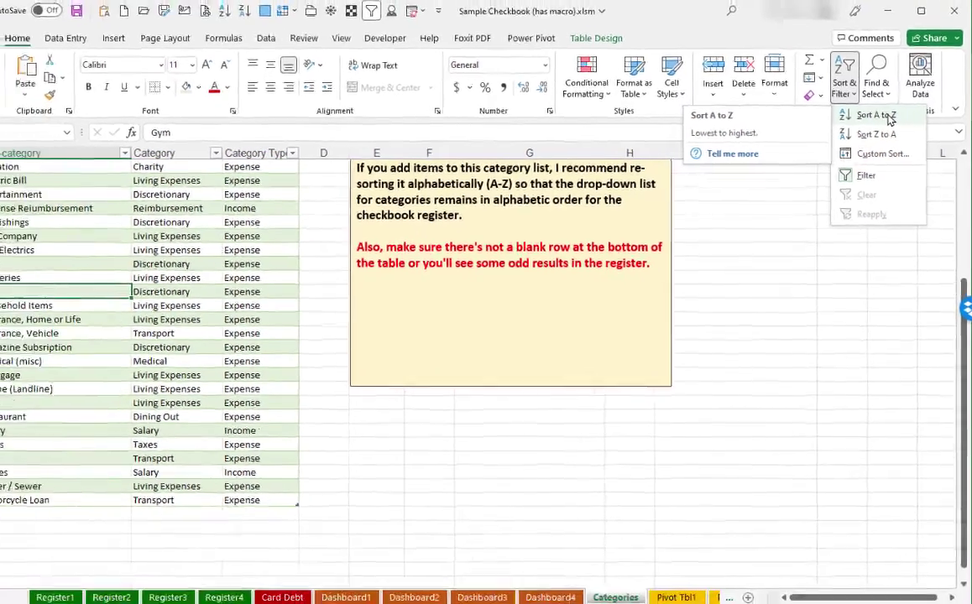
pyautogui.click(864, 110)
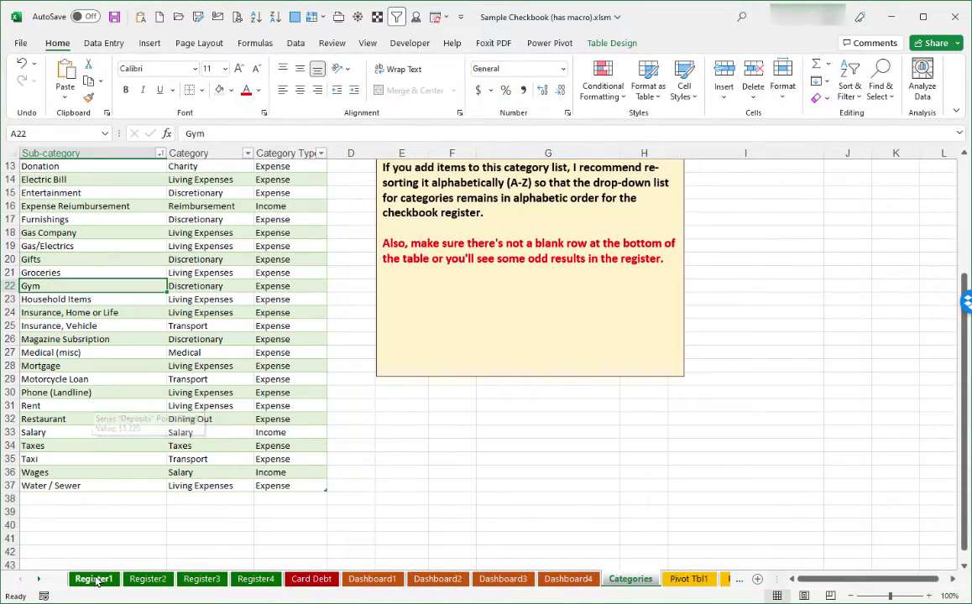
pyautogui.click(94, 580)
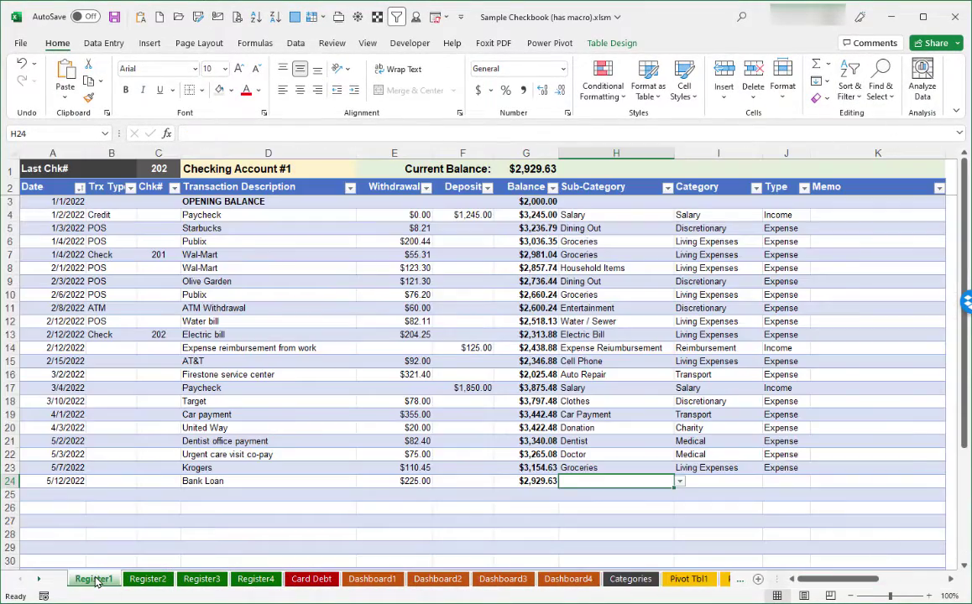
# - Set the Bank Loan row's sub-category to Motorcycle Loan from its list of choices
pyautogui.click(679, 483)
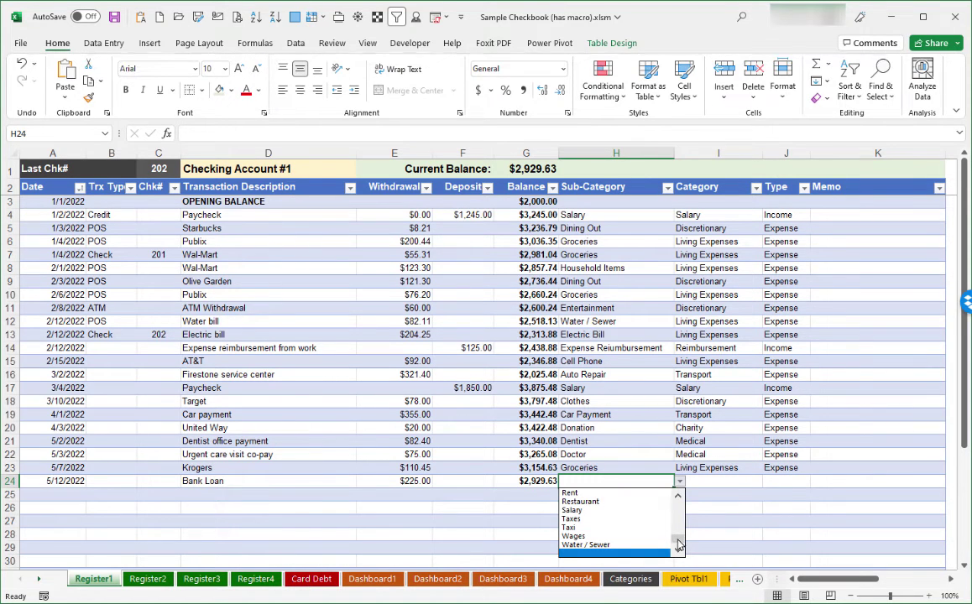
pyautogui.moveTo(678, 544); pyautogui.dragTo(678, 530)
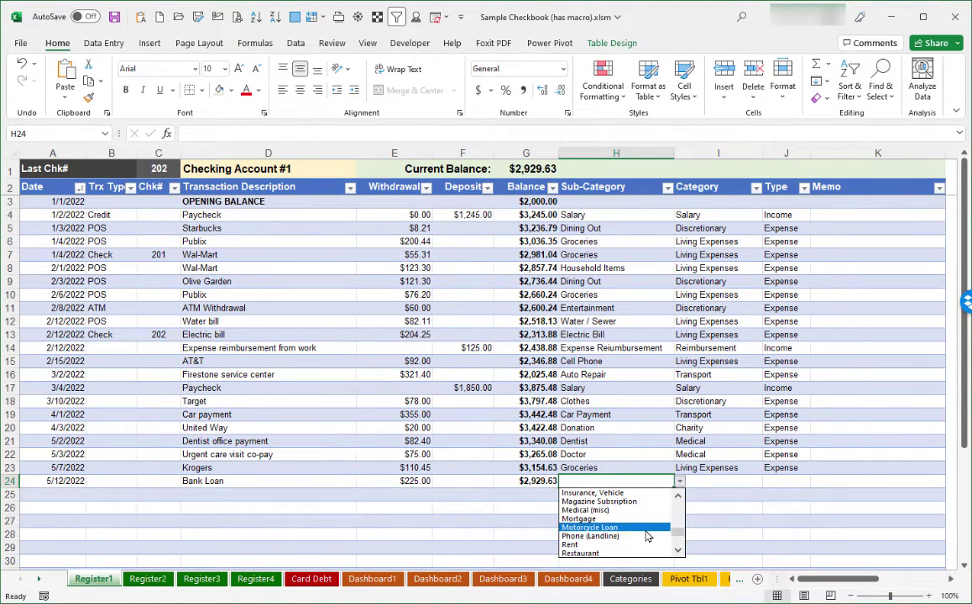
pyautogui.click(604, 528)
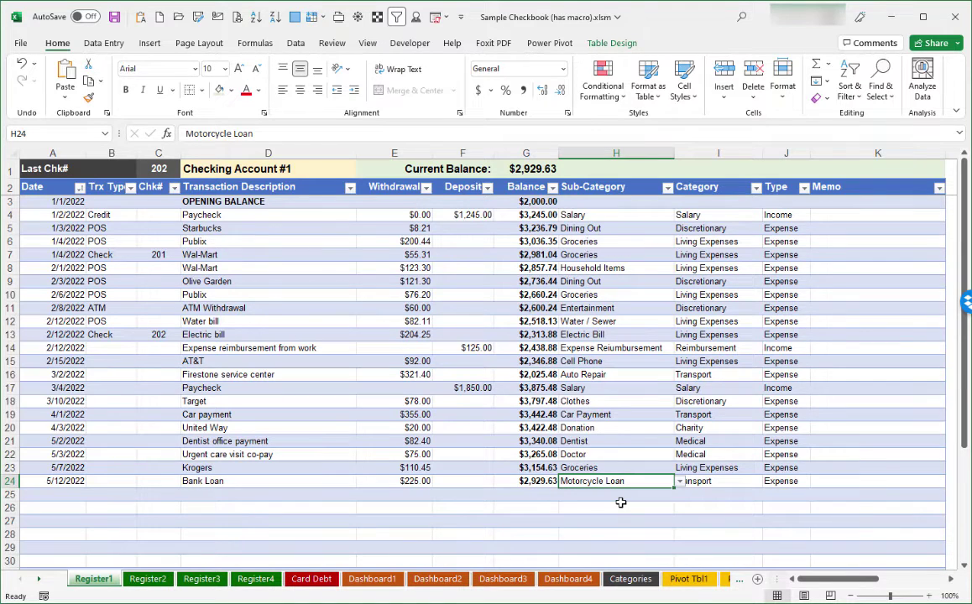
pyautogui.click(630, 498)
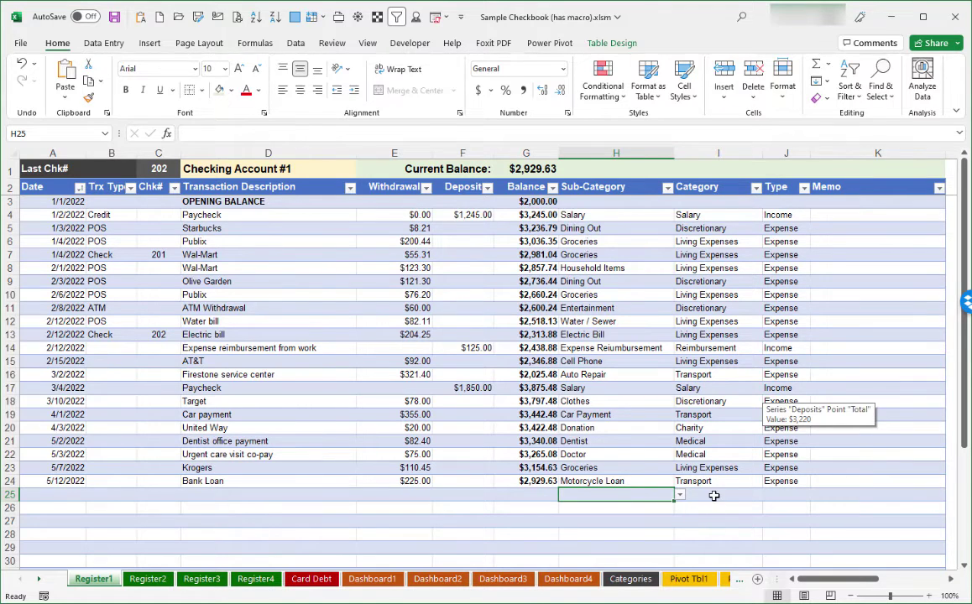
# - Examine the Category, Type and Balance formulas in the first empty register row, row 25
pyautogui.click(712, 495)
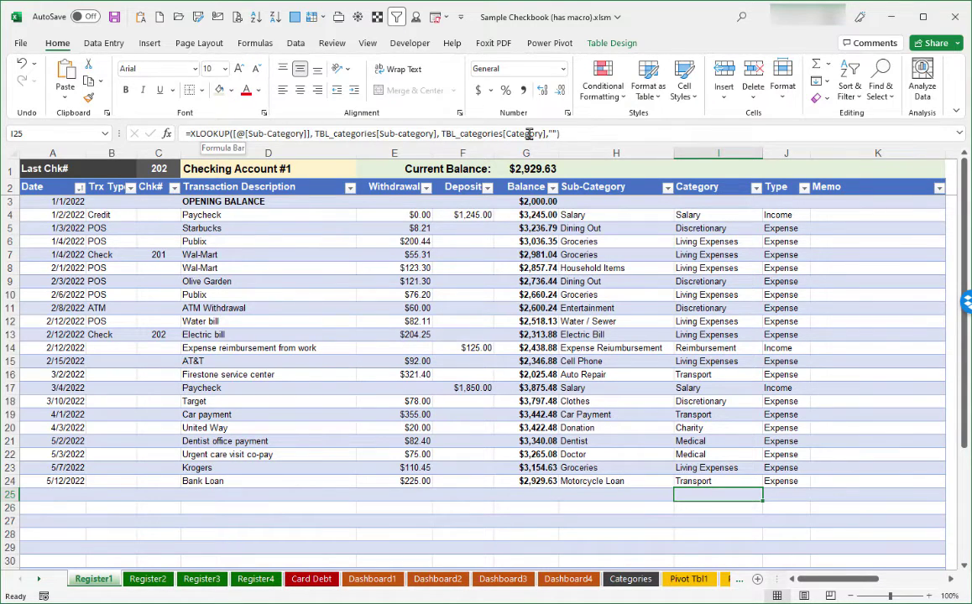
pyautogui.click(795, 497)
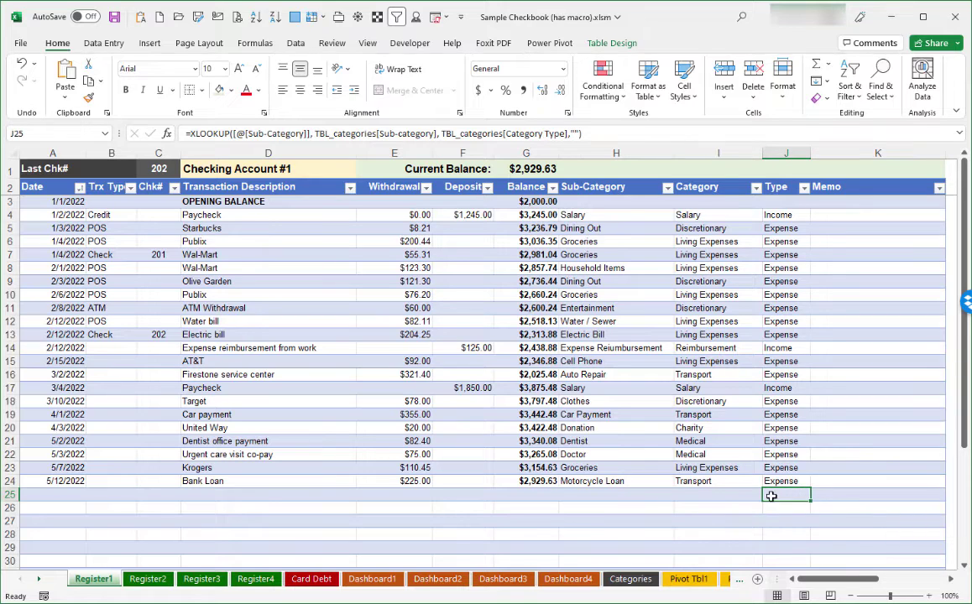
pyautogui.click(539, 499)
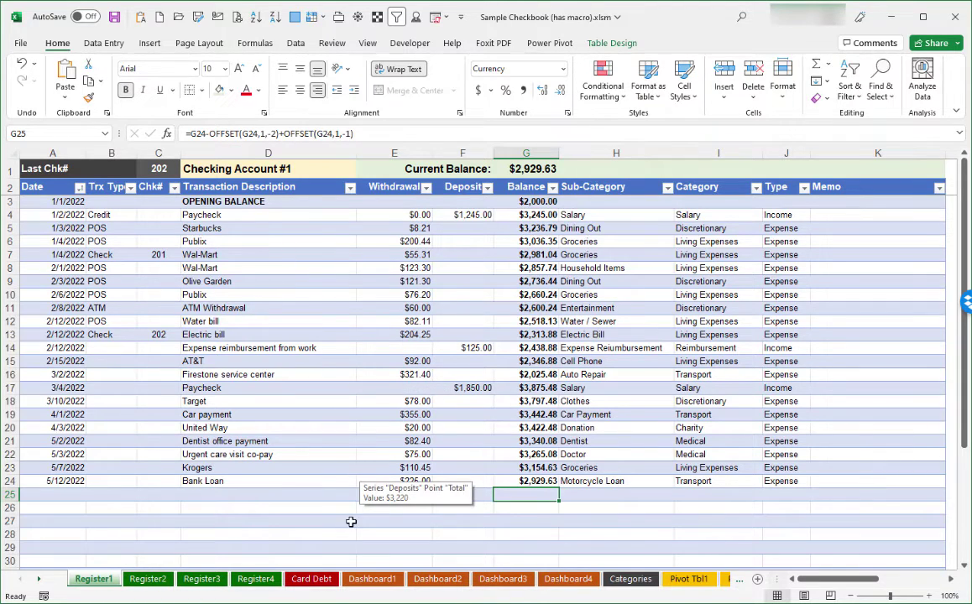
pyautogui.click(258, 496)
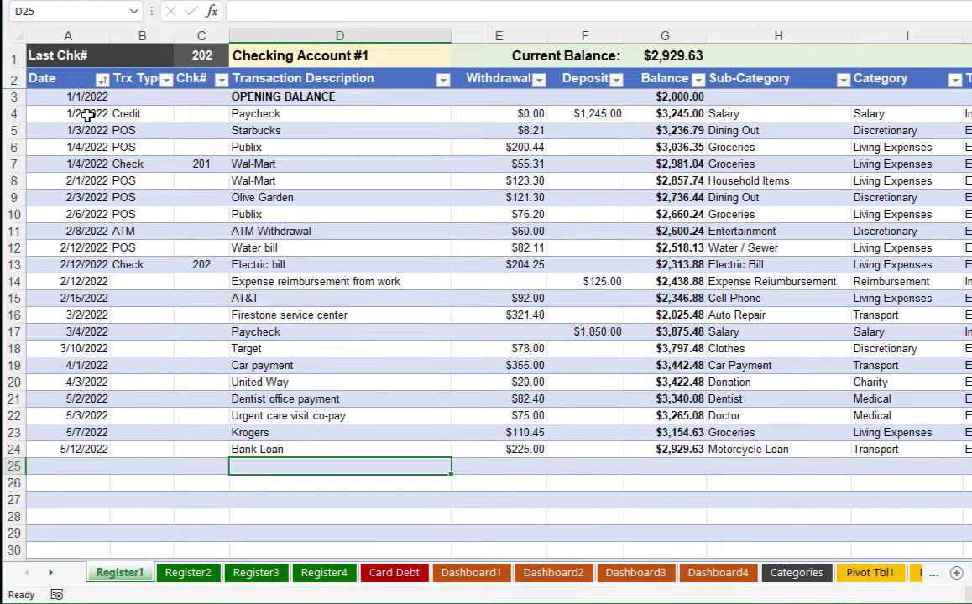
# - Clear the sample transaction entries in A4:F24 and the sub-categories in H4:H24
pyautogui.click(82, 113)
pyautogui.moveTo(119, 126); pyautogui.dragTo(584, 449)
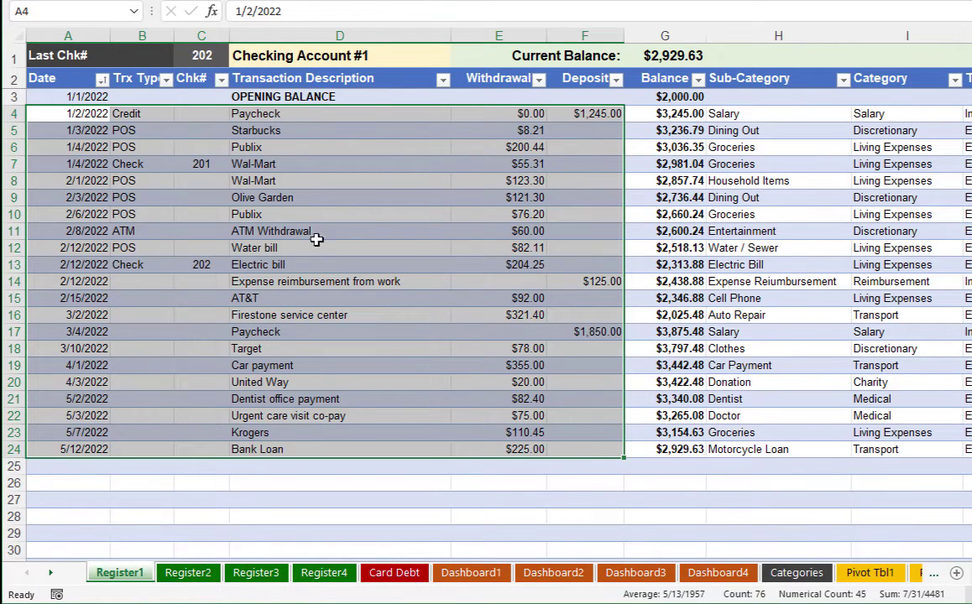
pyautogui.press('Delete')
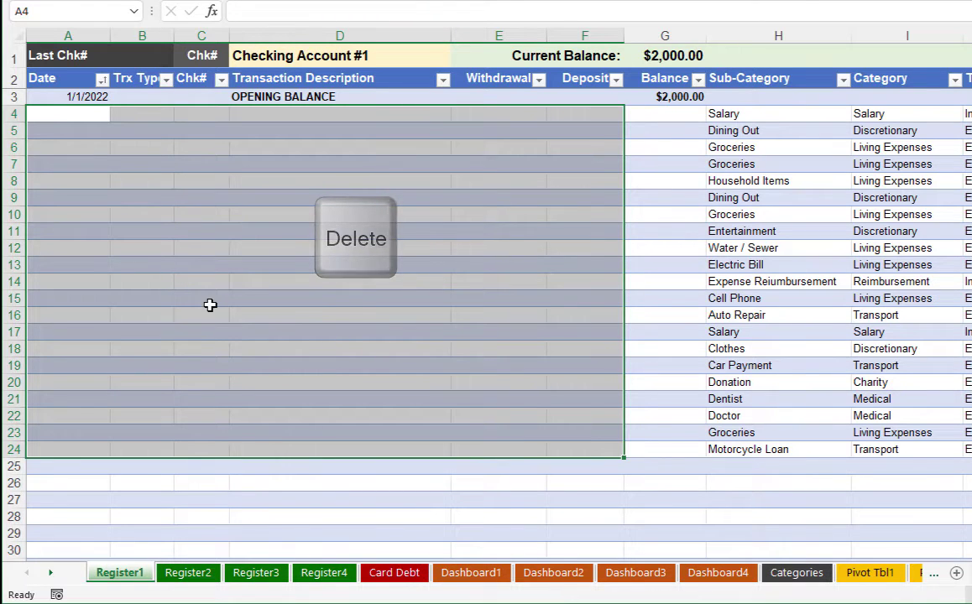
pyautogui.click(286, 131)
pyautogui.moveTo(750, 115); pyautogui.dragTo(577, 451)
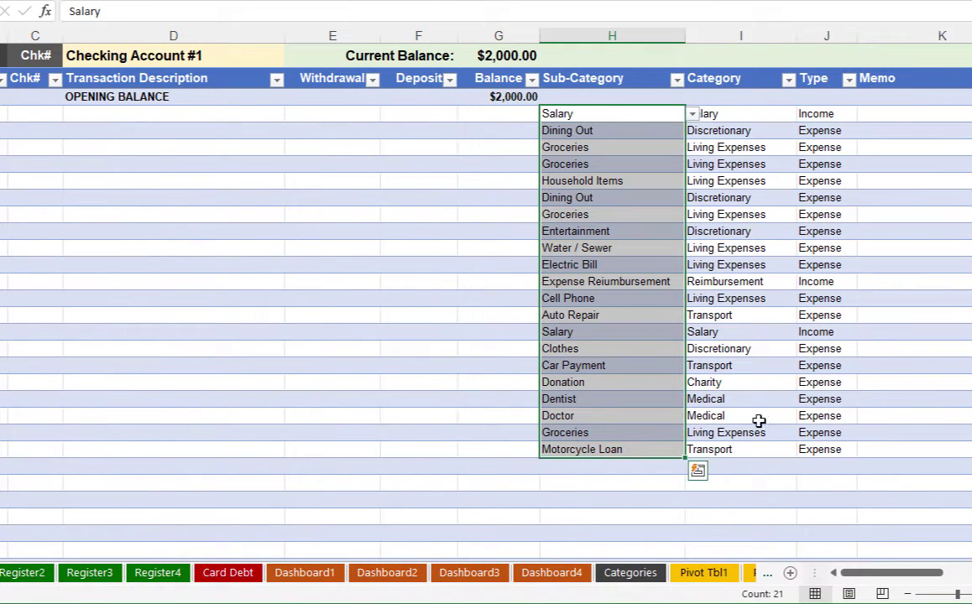
pyautogui.press('Delete')
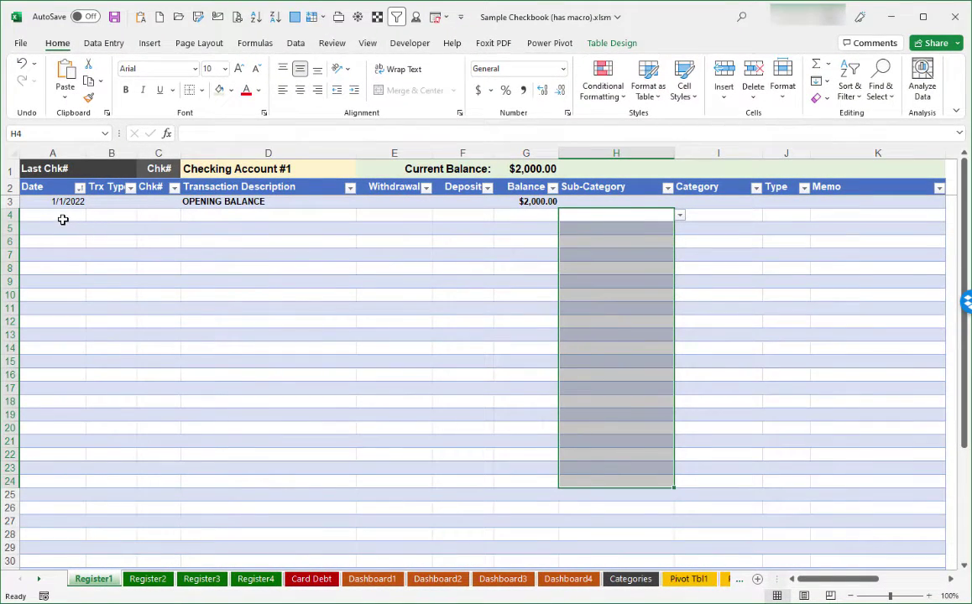
pyautogui.click(63, 219)
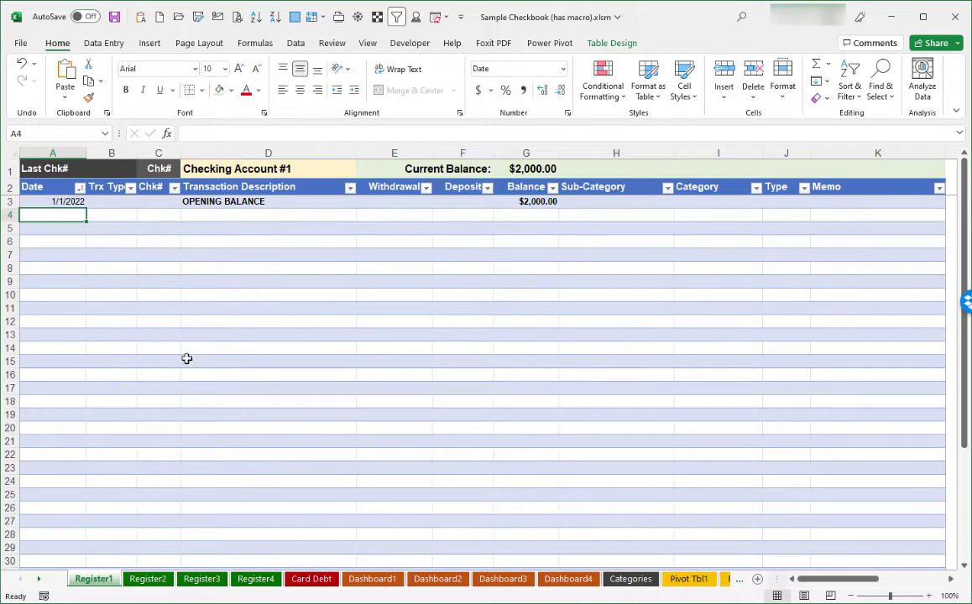
# - Undo the clearing of both the sub-categories and the transaction entries
pyautogui.click(21, 65)
pyautogui.click(21, 65)
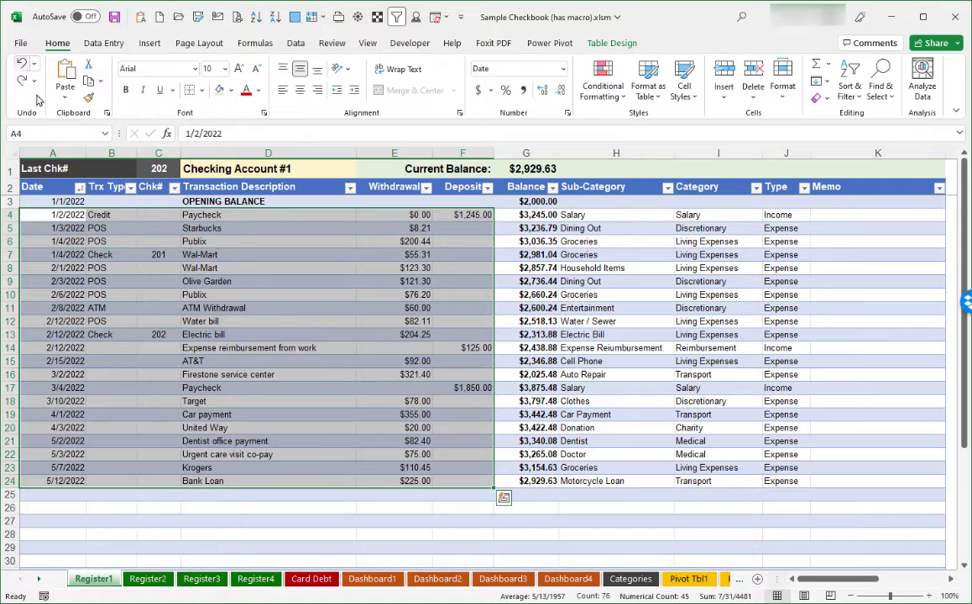
pyautogui.click(284, 493)
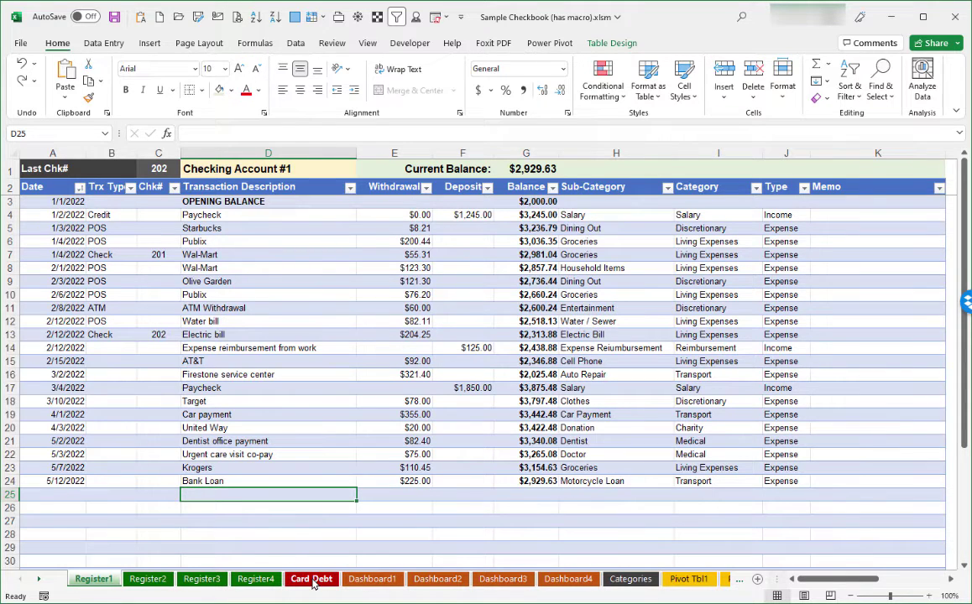
# - Enter a Car Insurance withdrawal of 125.45 in row 31 with the sub-category Insurance, Vehicle
pyautogui.click(141, 503)
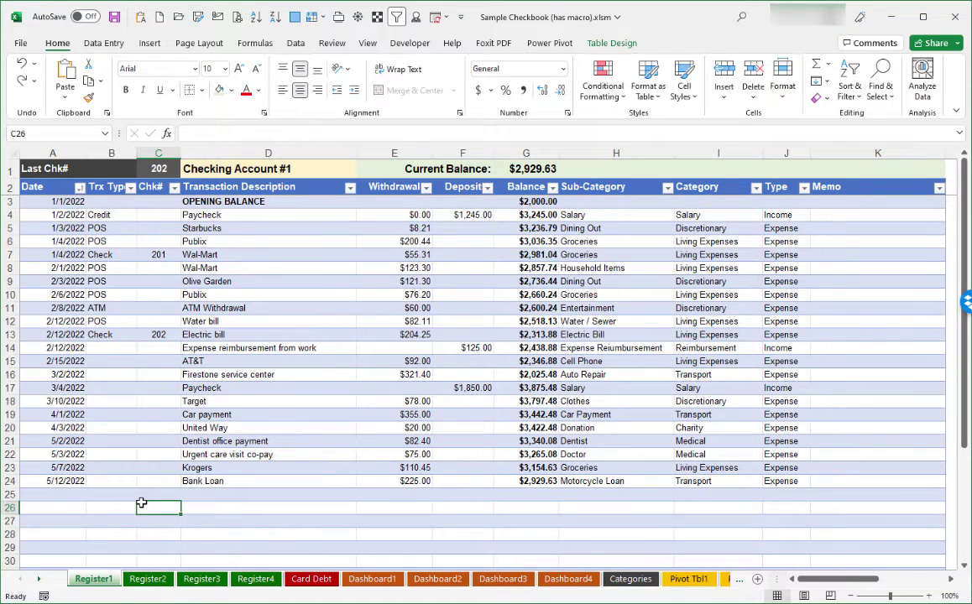
pyautogui.scroll(-3, 141, 503)
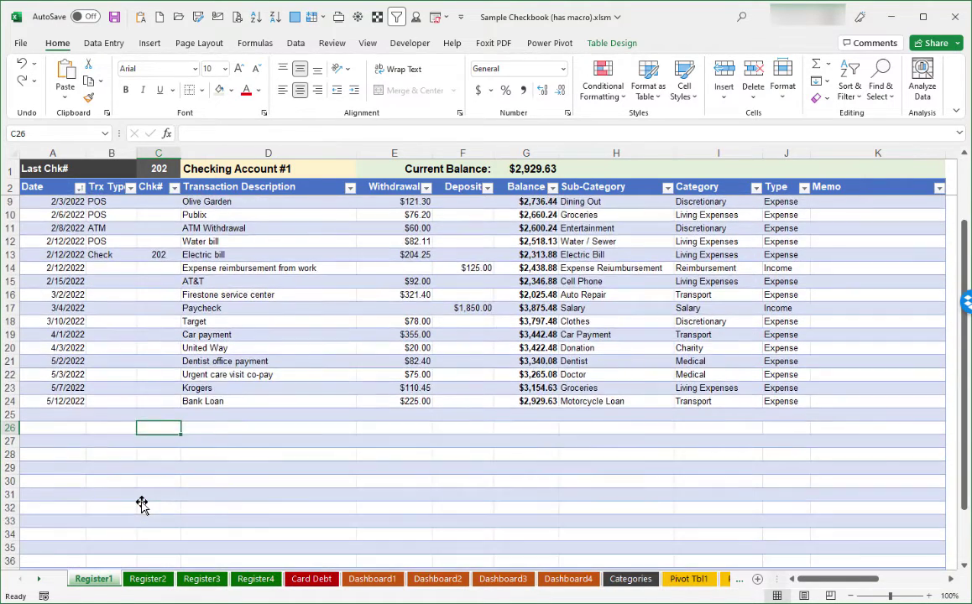
pyautogui.scroll(-1, 141, 503)
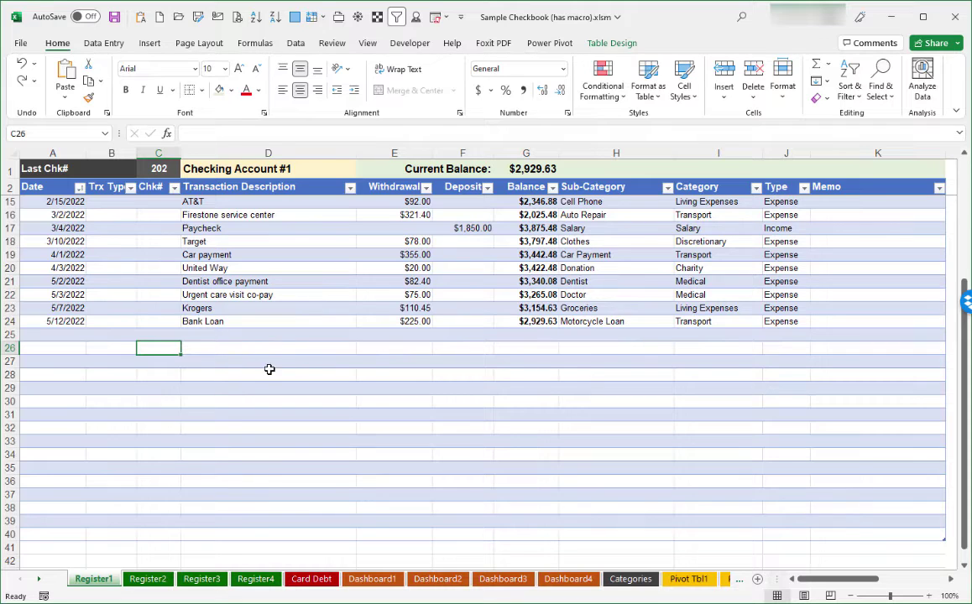
pyautogui.click(210, 417)
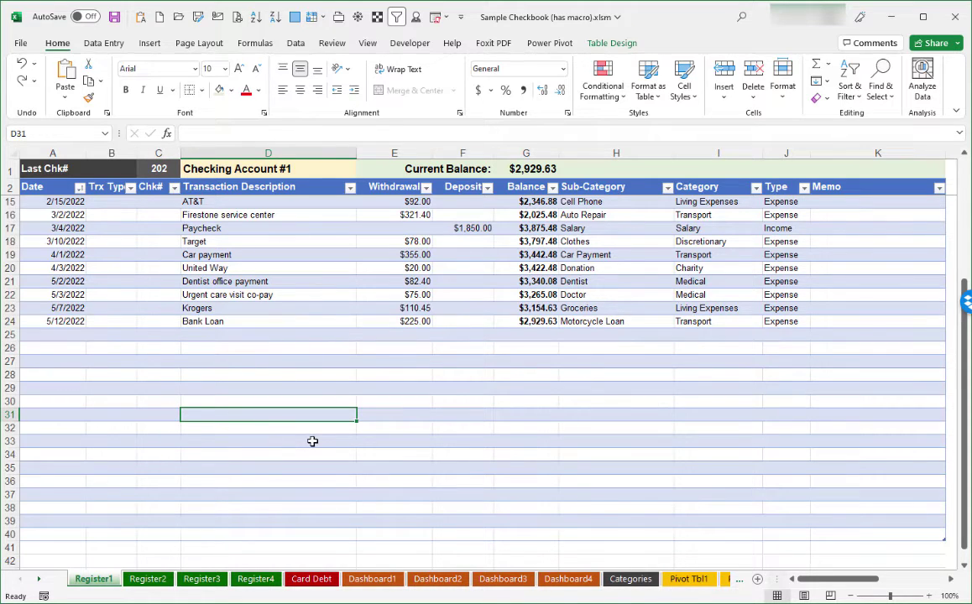
pyautogui.write('Car Insurance')
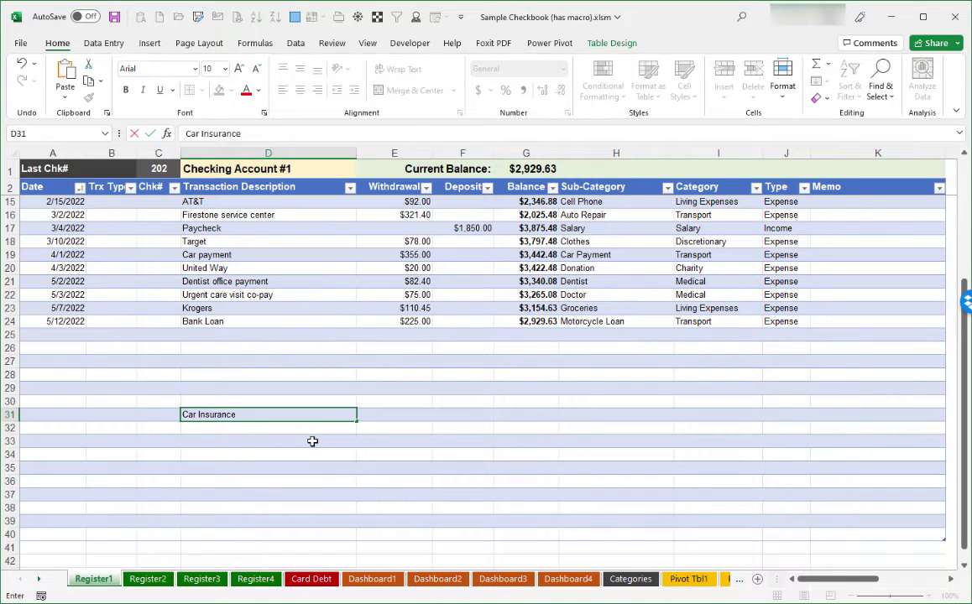
pyautogui.press('Tab')
pyautogui.write('125.45')
pyautogui.press('Tab')
pyautogui.press('Tab')
pyautogui.hotkey('alt', 'Down')
pyautogui.scroll(10, 621, 453)
pyautogui.scroll(-4, 621, 453)
pyautogui.click(588, 460)
# - Enter a T-Mobile cell phone withdrawal of 124.67 in row 32 with the sub-category Cell Phone
pyautogui.click(230, 430)
pyautogui.write('T-Mobile cell phone')
pyautogui.press('Tab')
pyautogui.write('124.67')
pyautogui.press('Tab')
pyautogui.press('Tab')
pyautogui.hotkey('alt', 'Down')
pyautogui.click(697, 467)
# - Enter a Mortgage withdrawal of 1722 in row 33 with the sub-category Mortgage
pyautogui.click(265, 437)
pyautogui.write('Mortgage')
pyautogui.press('Tab')
pyautogui.write('1722')
pyautogui.press('Tab')
pyautogui.press('Tab')
pyautogui.write('Mortgage')
pyautogui.click(465, 465)
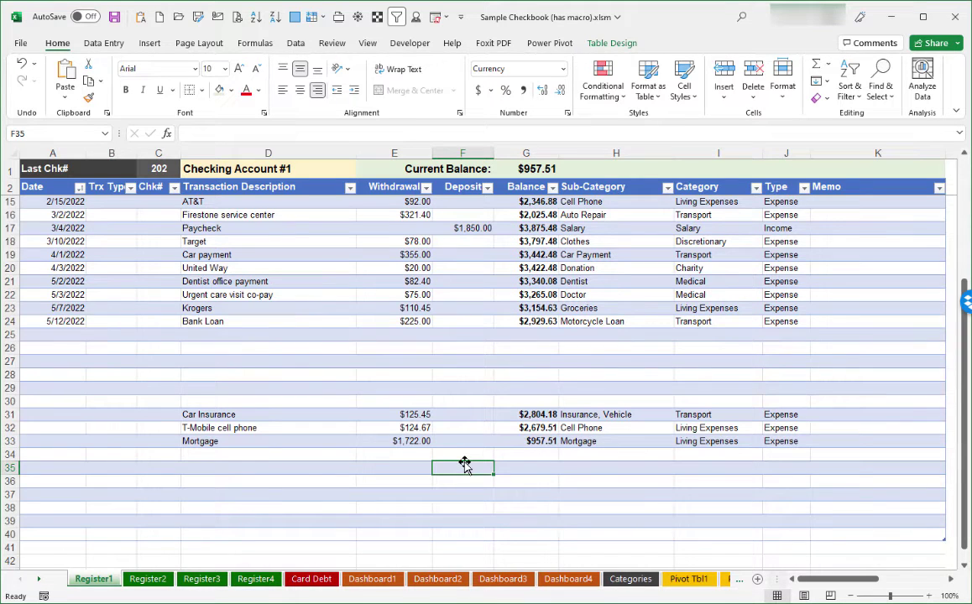
# - Examine the Car Insurance row's date cell, the Mortgage row's balance formula and the first empty row after Bank Loan
pyautogui.click(54, 417)
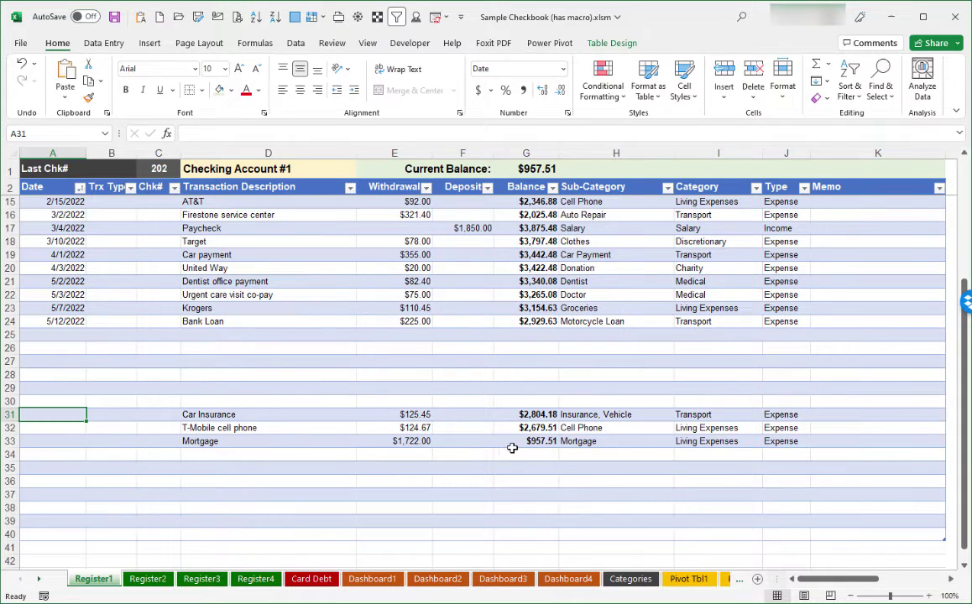
pyautogui.click(532, 443)
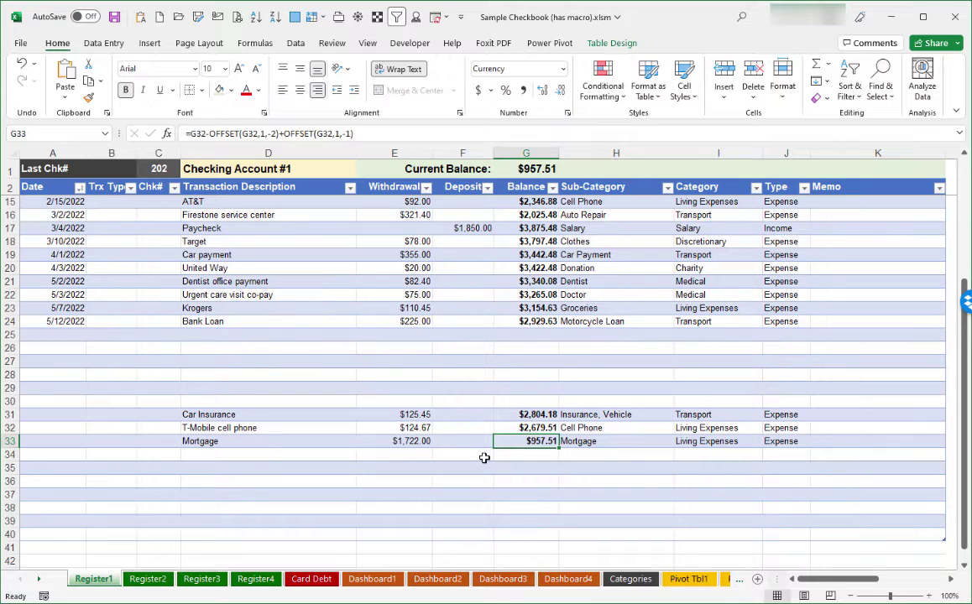
pyautogui.click(60, 335)
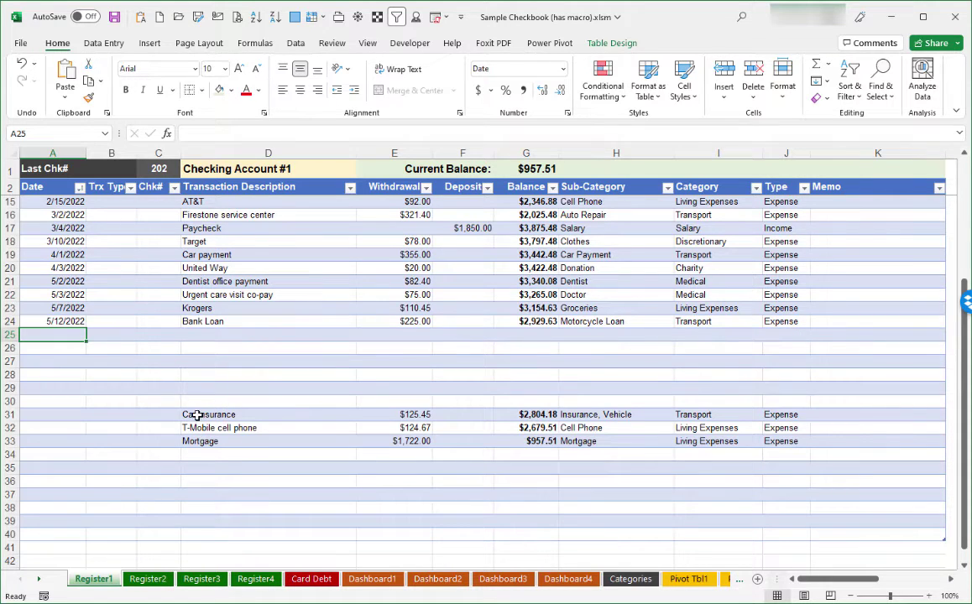
# - Move the descriptions and withdrawals of the three new transactions from D31:E33 to D35:E37
pyautogui.moveTo(206, 415); pyautogui.dragTo(403, 445)
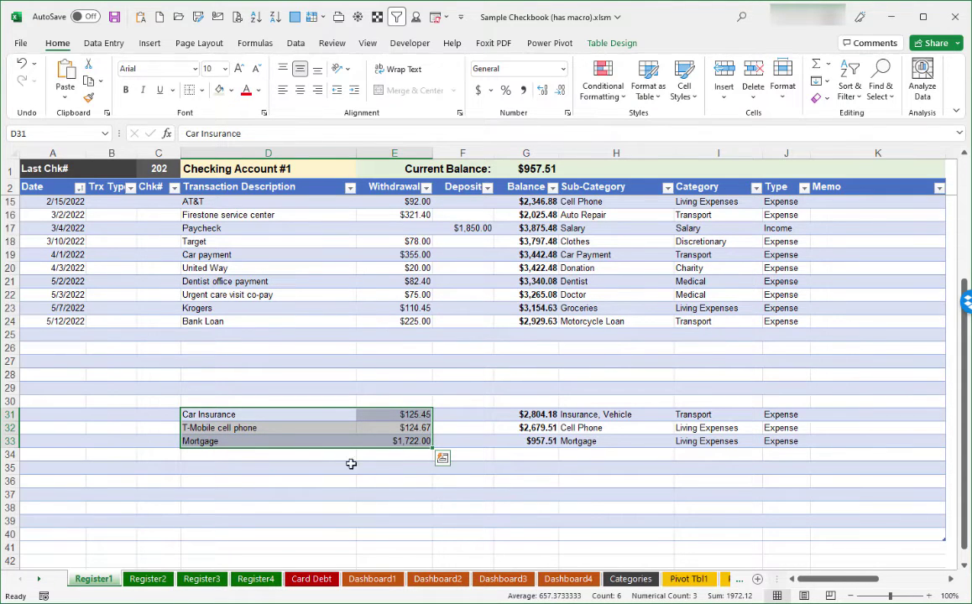
pyautogui.rightClick(256, 422)
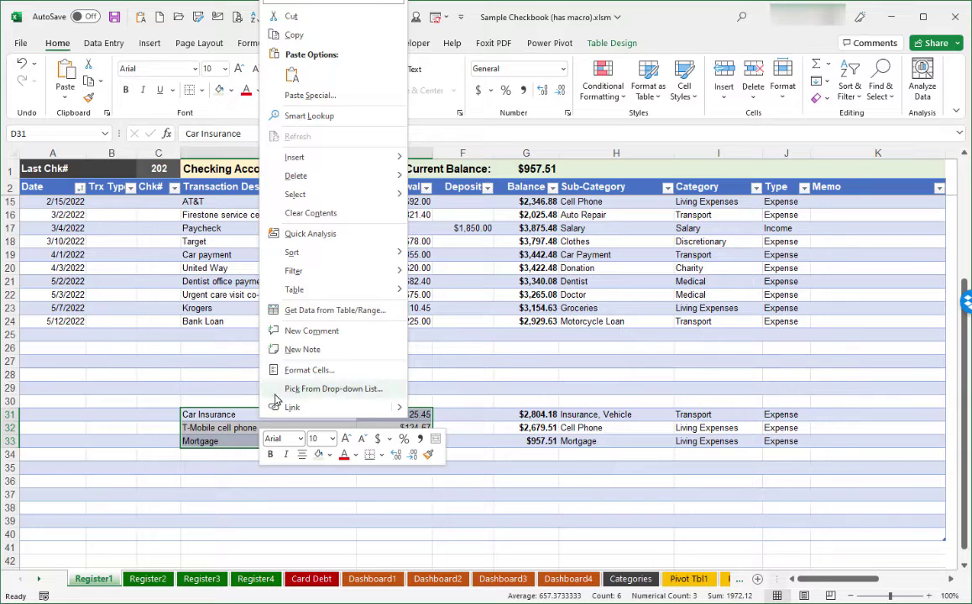
pyautogui.click(312, 18)
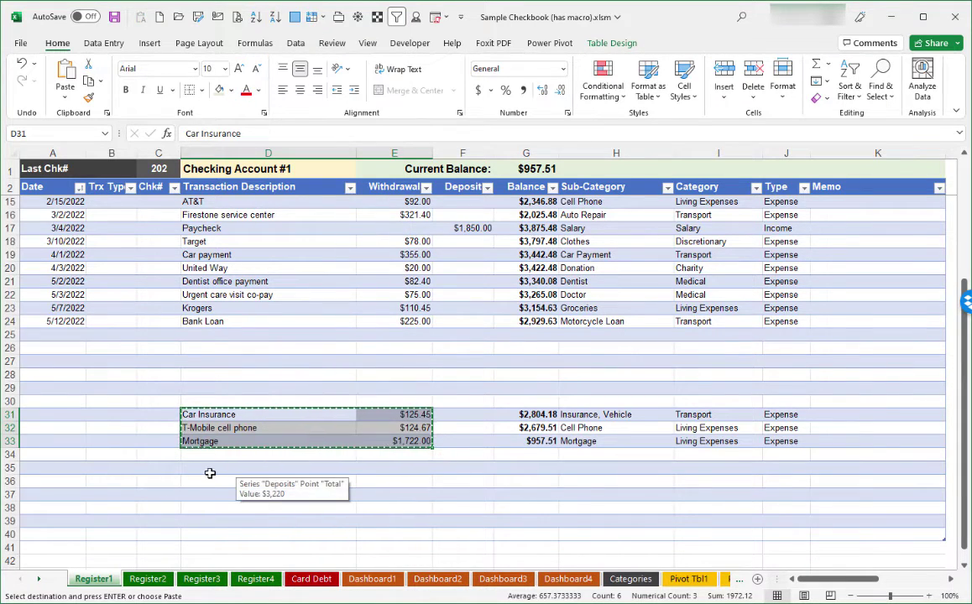
pyautogui.click(319, 470)
pyautogui.press('Return')
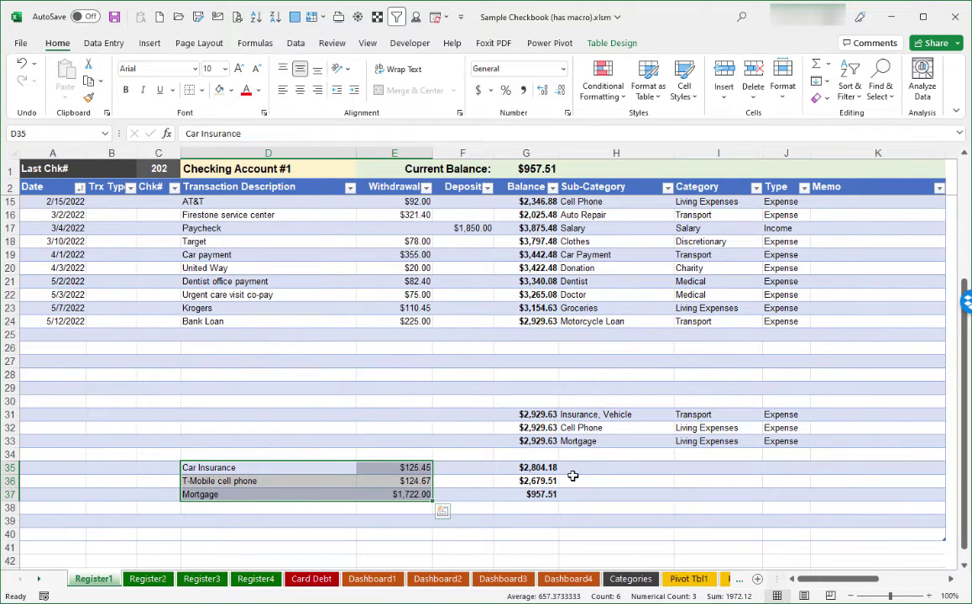
# - Move the three transactions' sub-categories from H31:H33 to H35:H37 beside their descriptions
pyautogui.moveTo(593, 414); pyautogui.dragTo(629, 444)
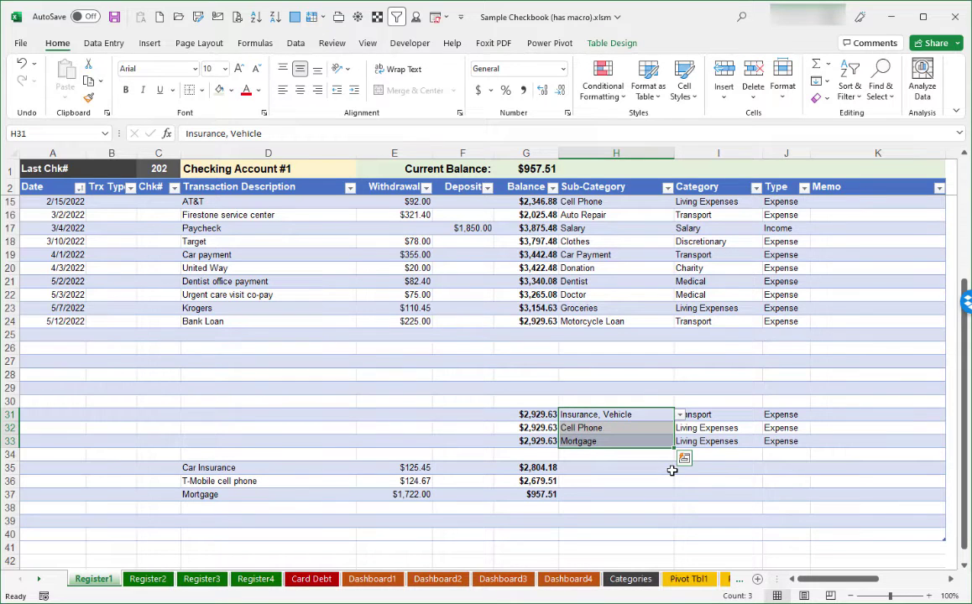
pyautogui.hotkey('ctrl', 'x')
pyautogui.press('Down')
pyautogui.press('Down')
pyautogui.press('Down')
pyautogui.press('Down')
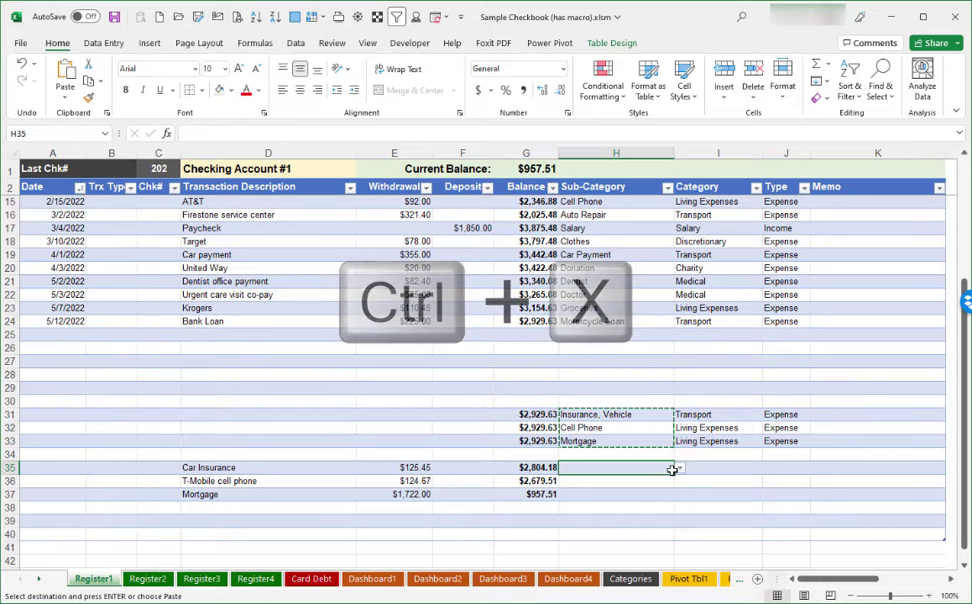
pyautogui.press('Return')
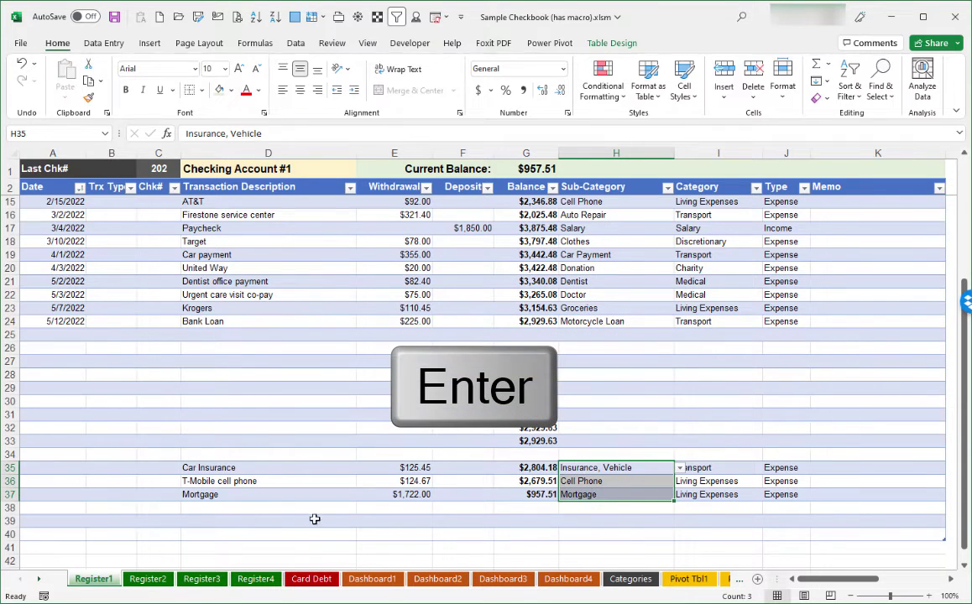
# - Examine the moved transactions and the emptied rows 31 to 33 above them, including the Balance column
pyautogui.click(238, 521)
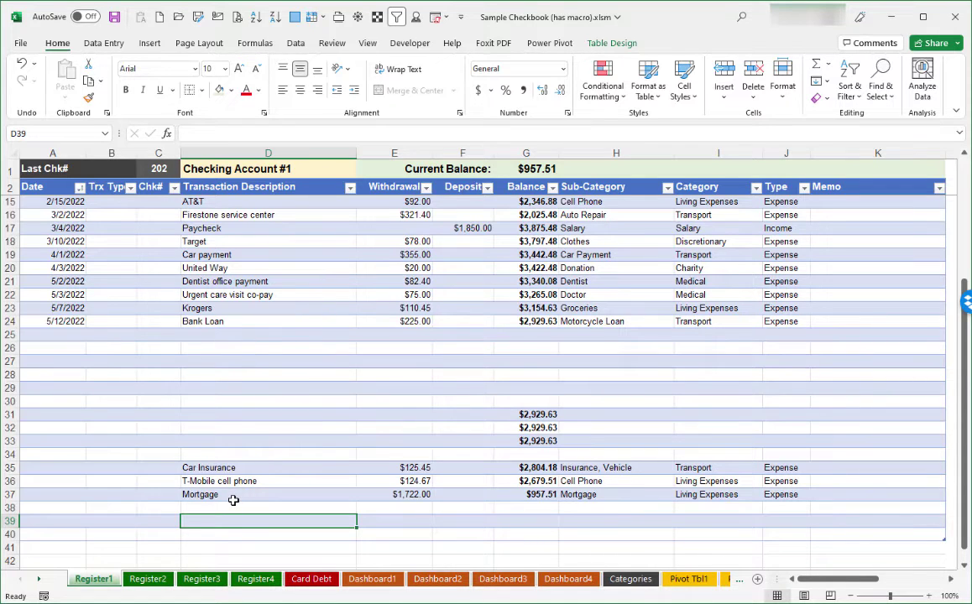
pyautogui.press('Up')
pyautogui.press('Up')
pyautogui.press('Up')
pyautogui.press('Up')
pyautogui.press('Up')
pyautogui.press('Up')
pyautogui.press('Up')
pyautogui.press('Up')
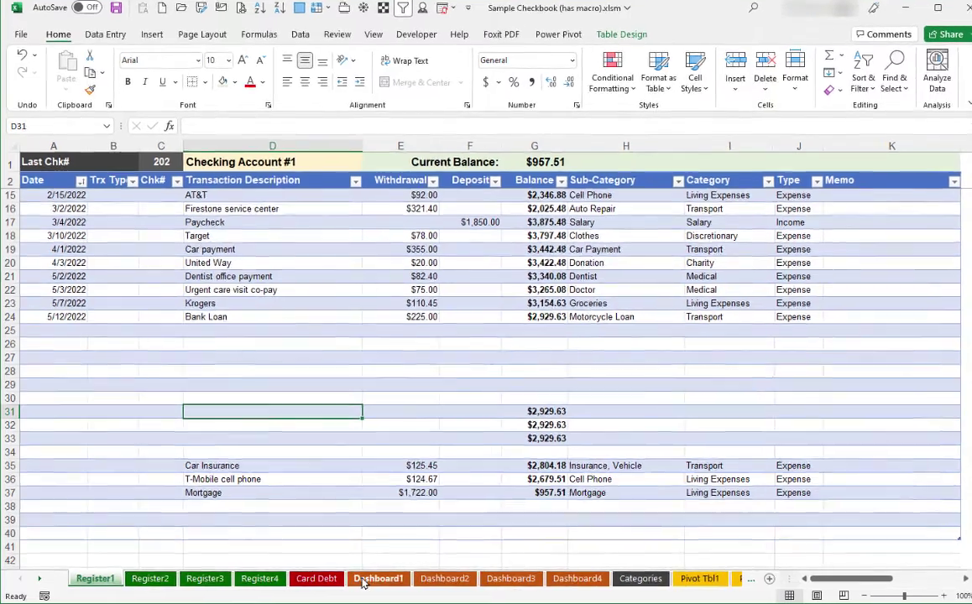
# - Open the Dashboard1 sheet and examine its expense charts and the Withdrawals by Sub-Category pie chart
pyautogui.click(371, 579)
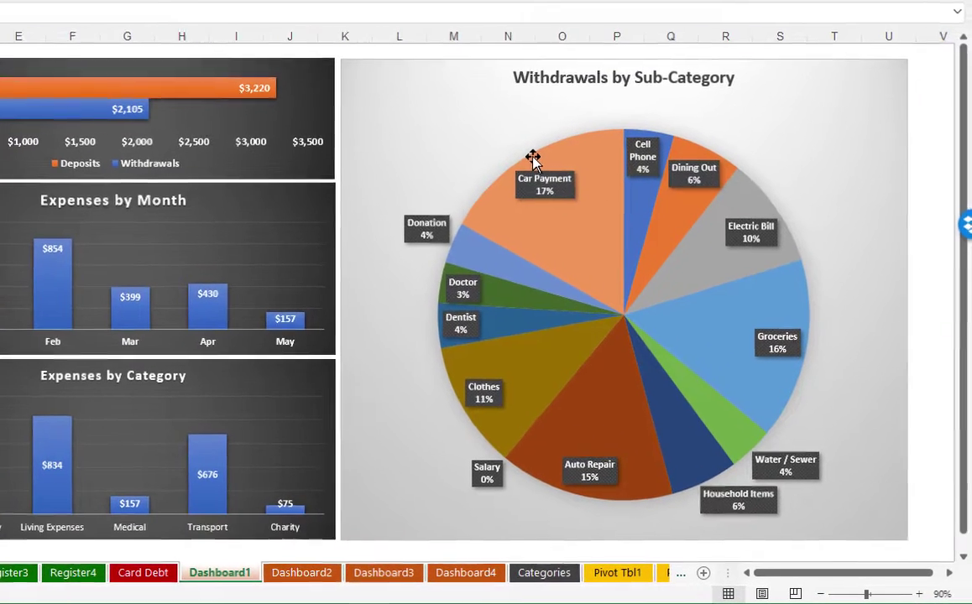
pyautogui.moveTo(658, 228)
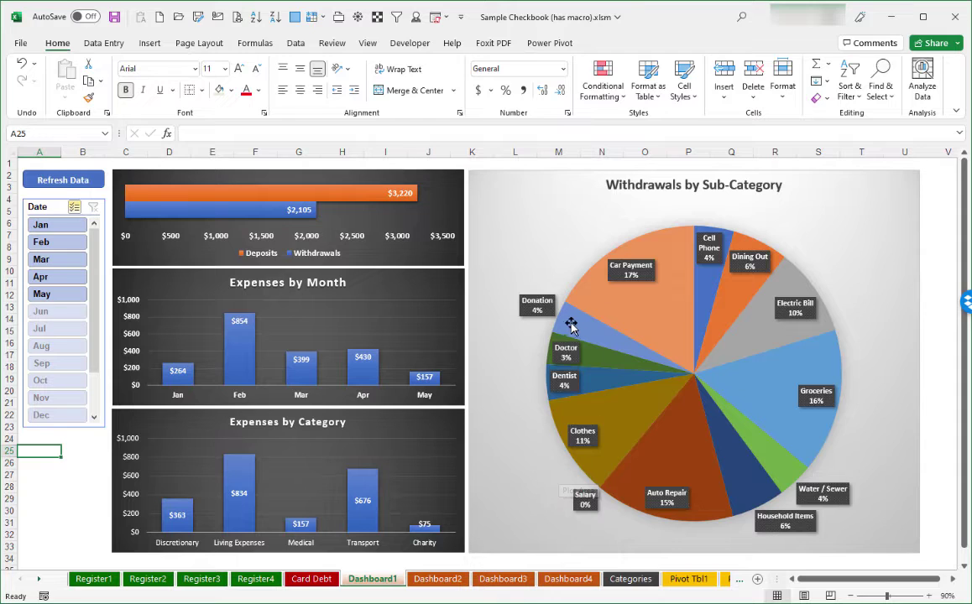
# - Refresh the pivot table data on the Pivot Tbl1 sheet, and return to Dashboard1 to review its charts
pyautogui.moveTo(564, 325)
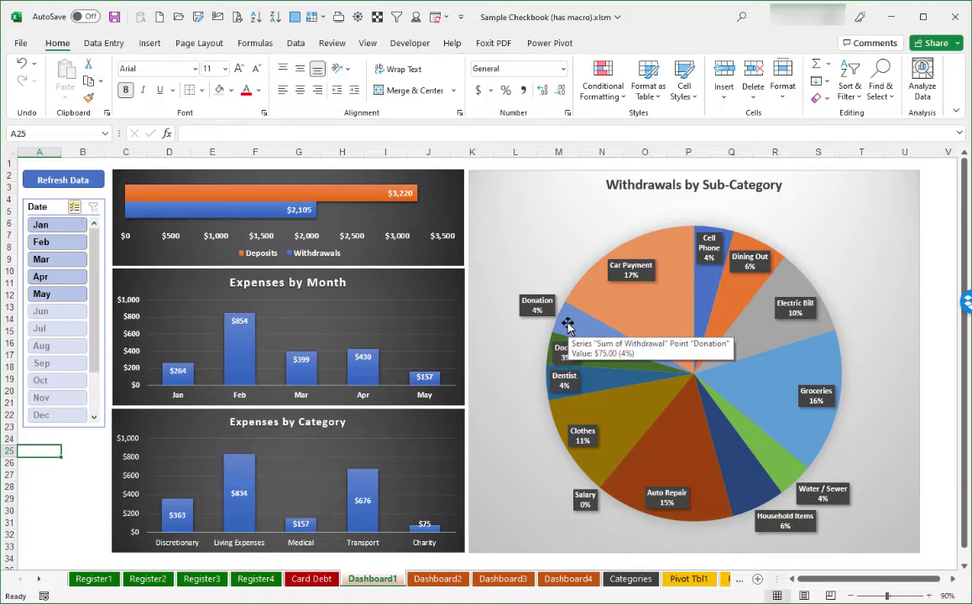
pyautogui.click(689, 580)
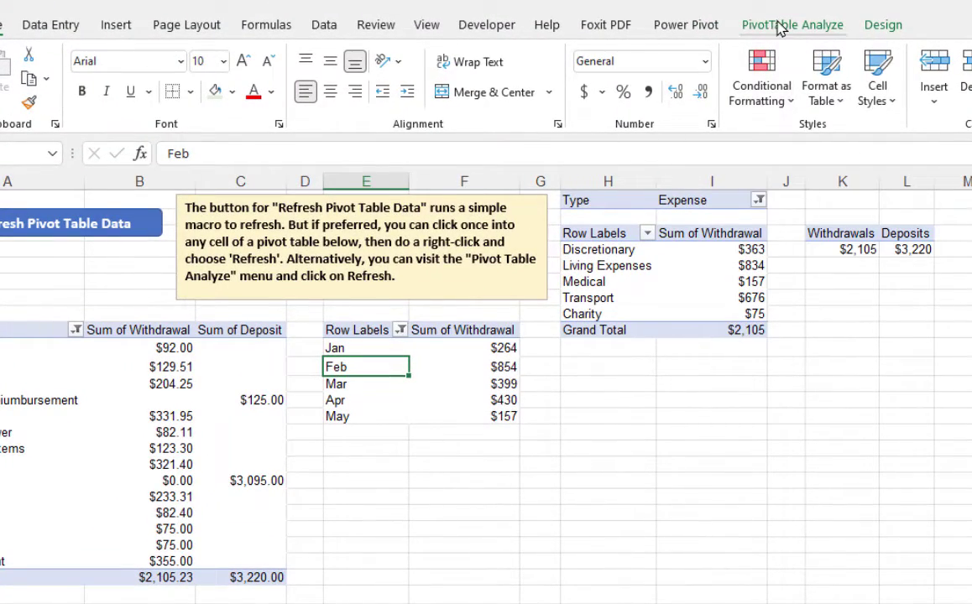
pyautogui.click(780, 26)
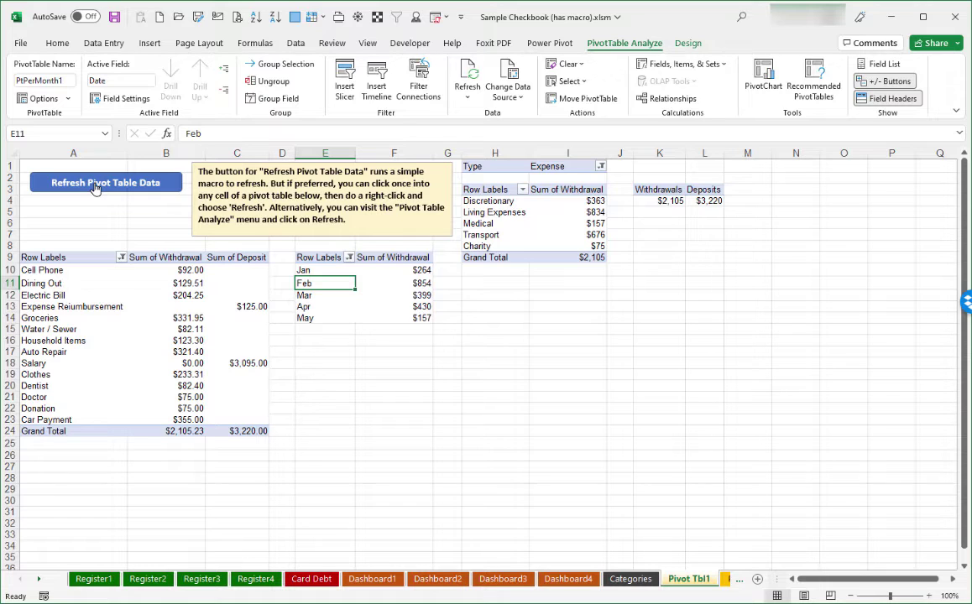
pyautogui.click(96, 188)
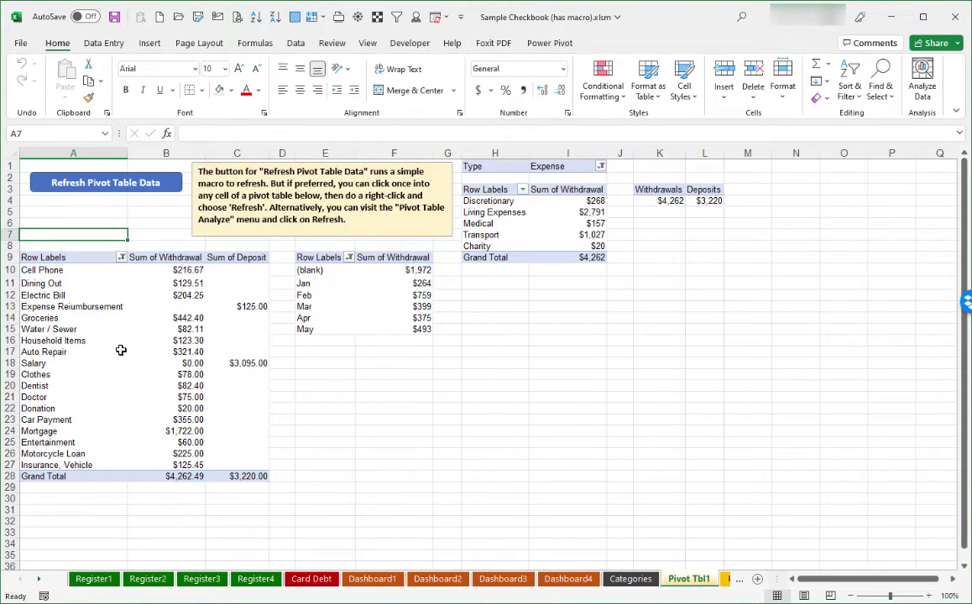
pyautogui.click(372, 581)
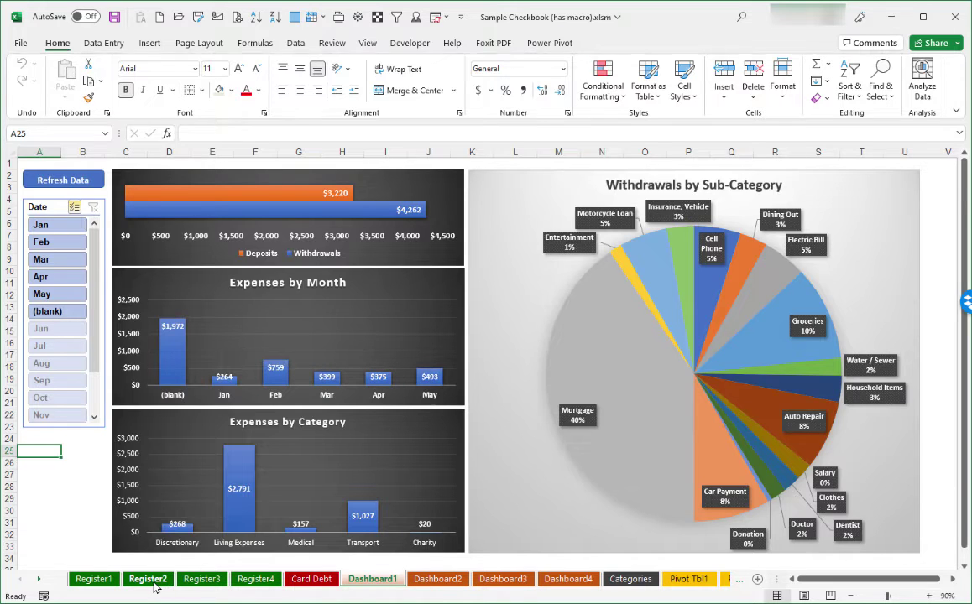
# - Record a Kroger transaction in row 8 of Register2 with a $125 withdrawal and the Groceries sub-category
pyautogui.click(148, 579)
pyautogui.scroll(5, 151, 363)
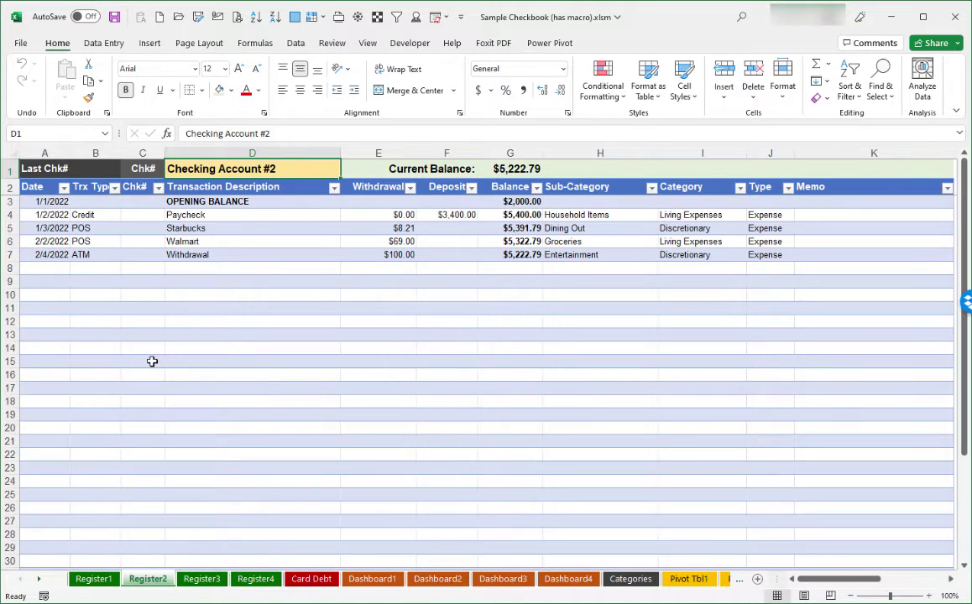
pyautogui.click(214, 269)
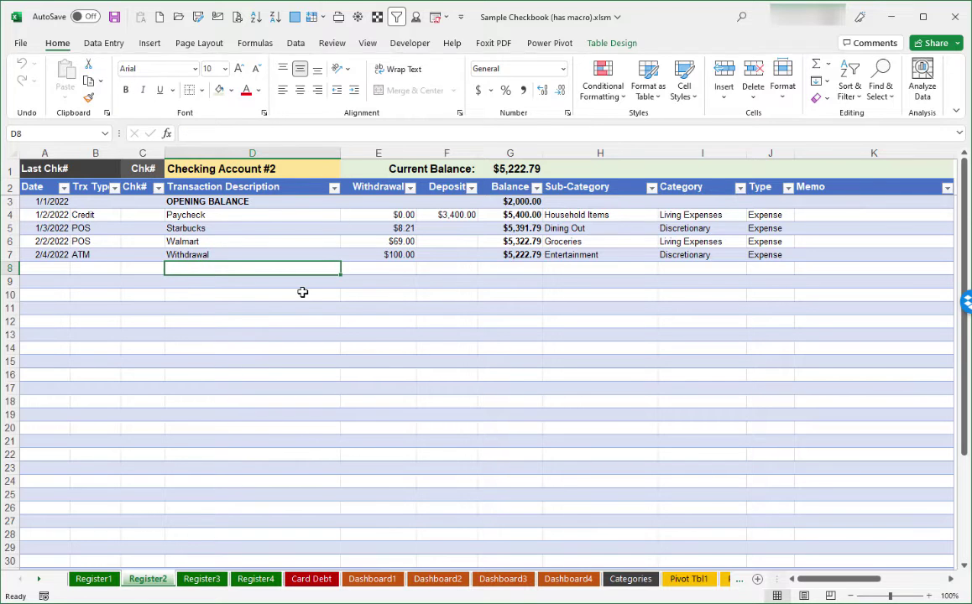
pyautogui.write('Kroger')
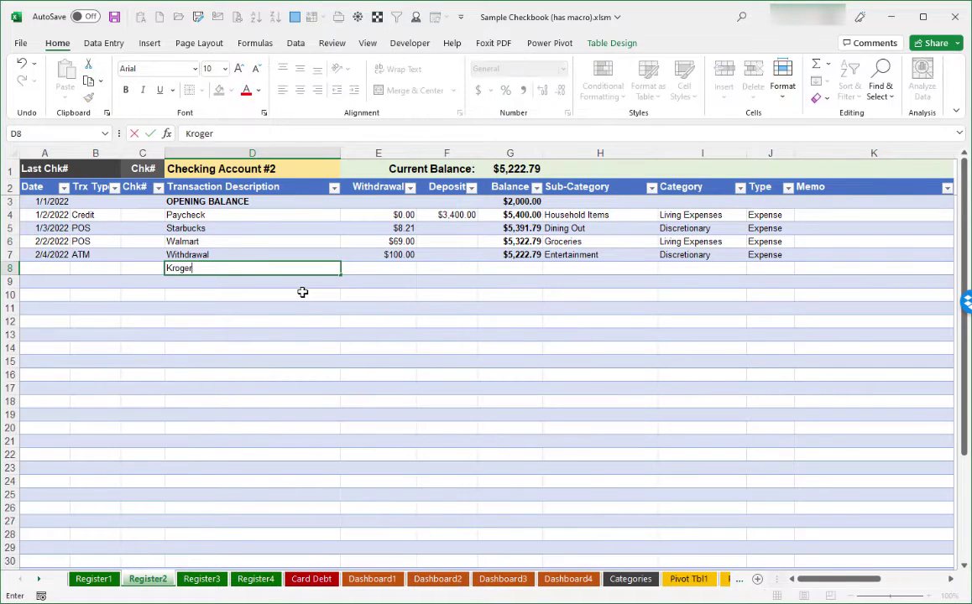
pyautogui.press('Tab')
pyautogui.write('125')
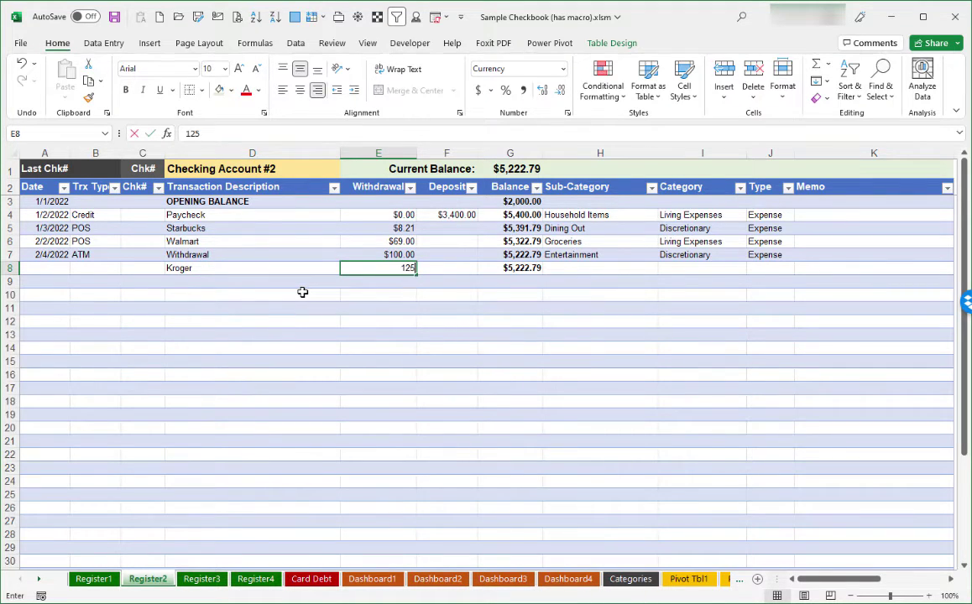
pyautogui.press('Tab')
pyautogui.press('Tab')
pyautogui.press('Tab')
pyautogui.write('G')
pyautogui.press('Return')
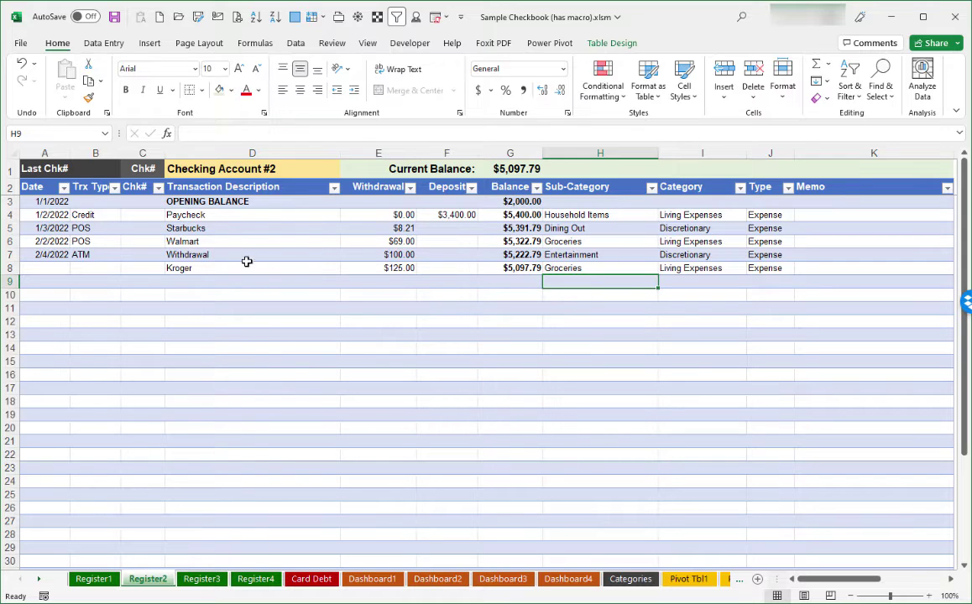
# - Refresh the data behind the Dashboard2 charts and return to the Register1 sheet
pyautogui.click(438, 579)
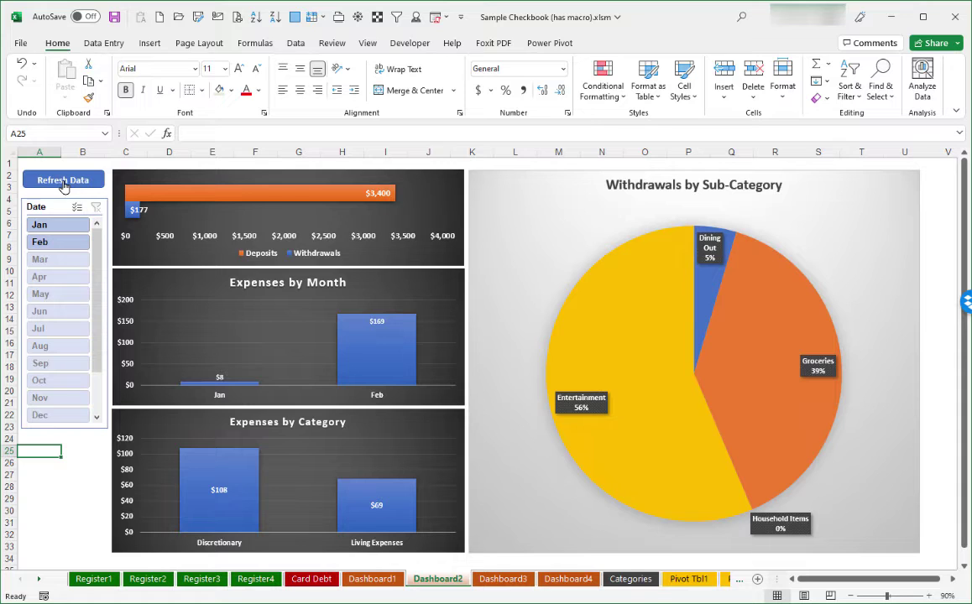
pyautogui.click(63, 181)
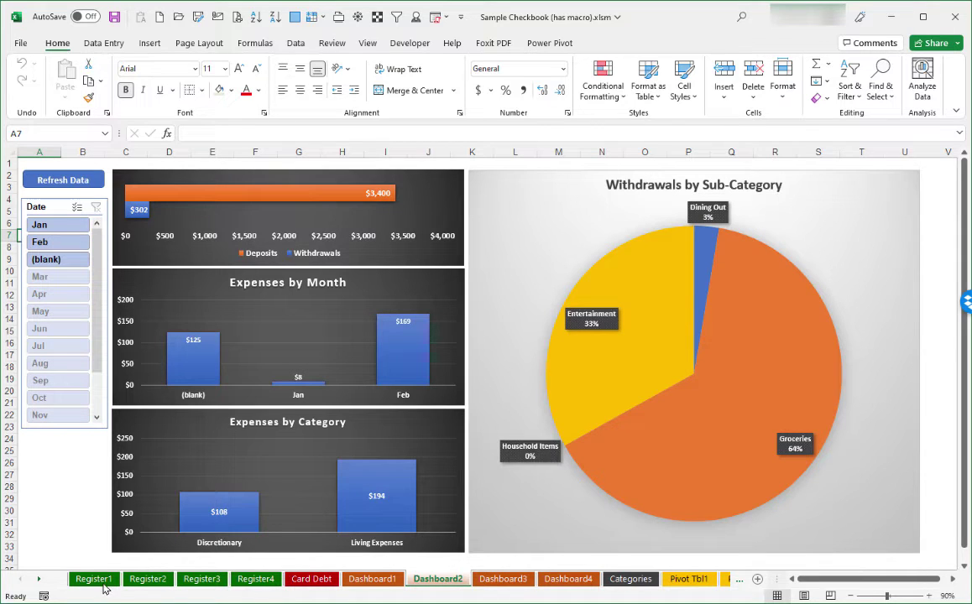
pyautogui.click(94, 579)
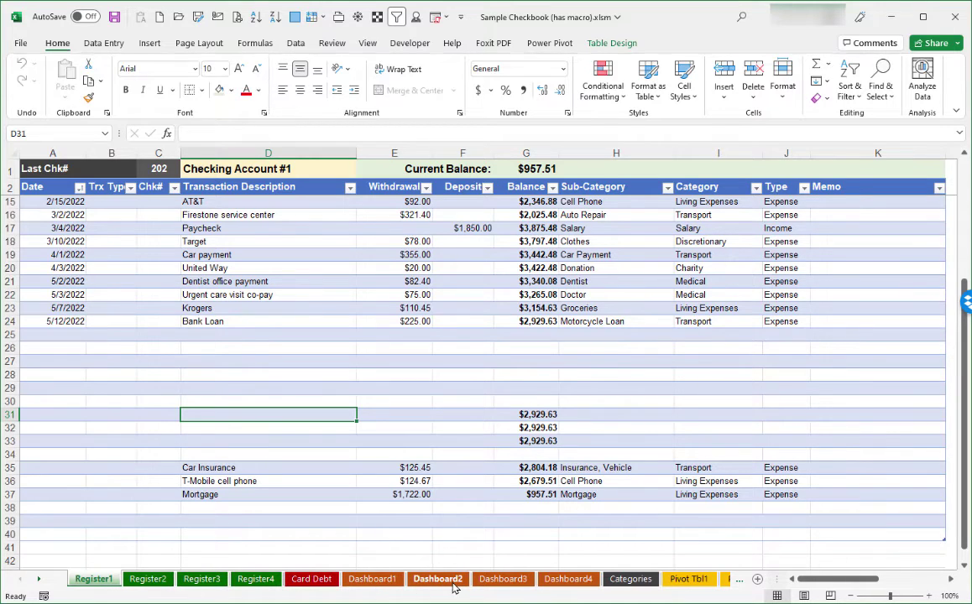
# - On the Card Debt sheet, rename Card 3 to Amex and set its balance to $925
pyautogui.click(311, 580)
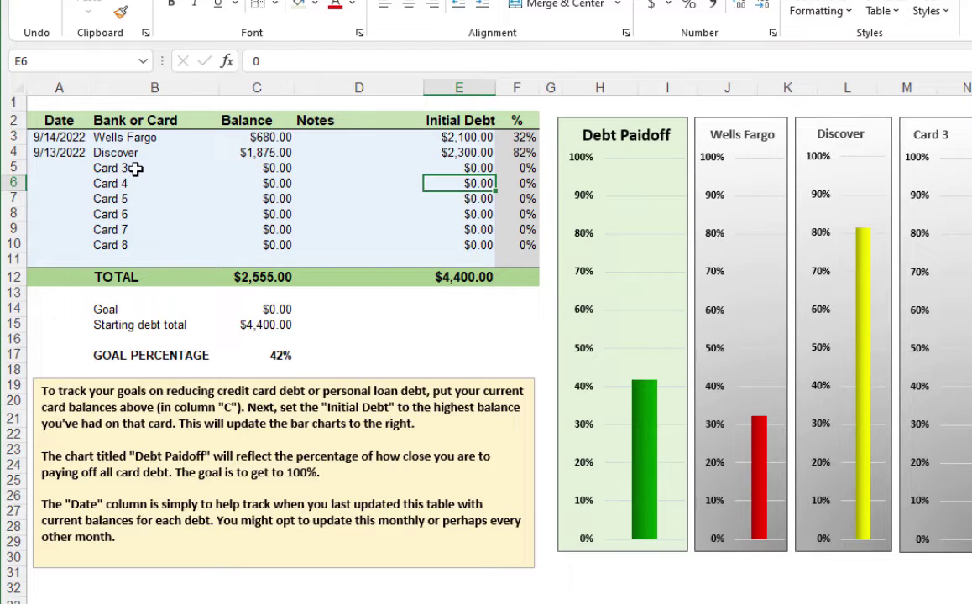
pyautogui.click(133, 166)
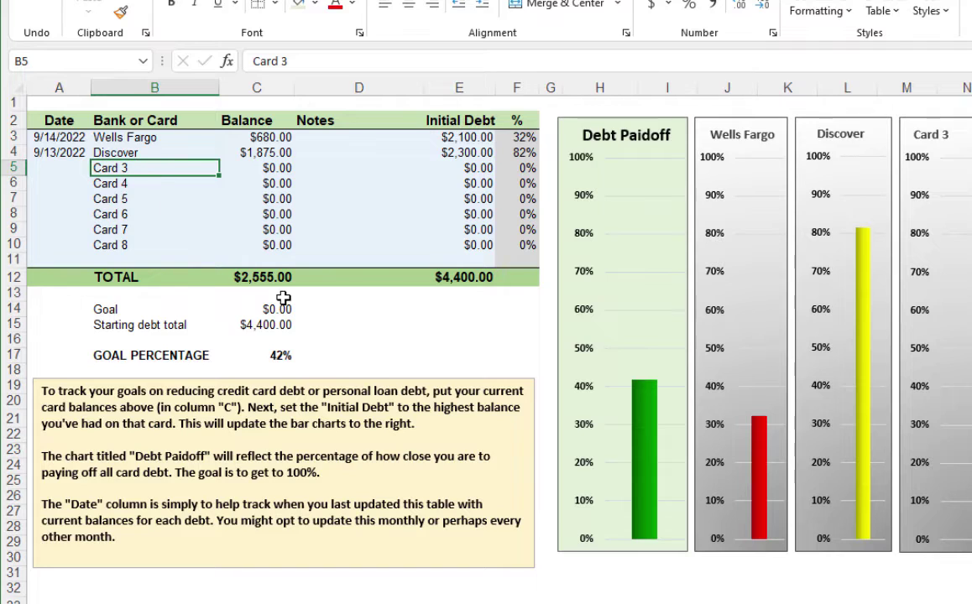
pyautogui.write('Amex')
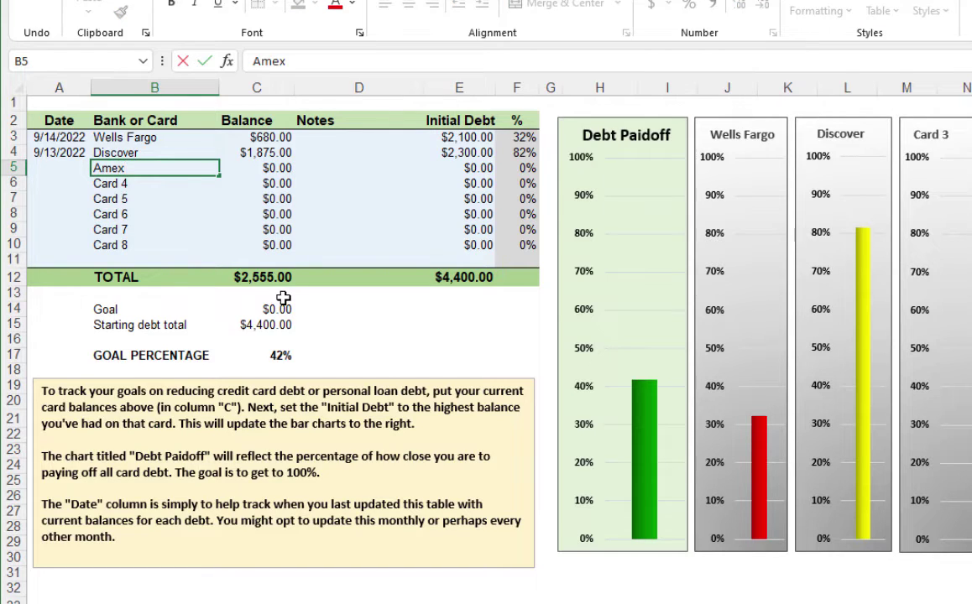
pyautogui.press('Tab')
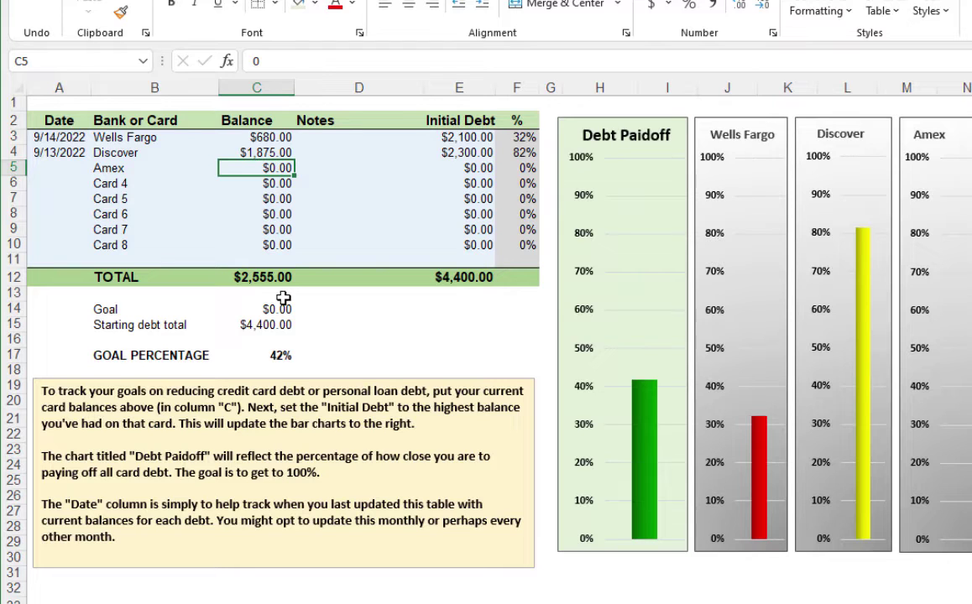
pyautogui.write('925')
pyautogui.press('Tab')
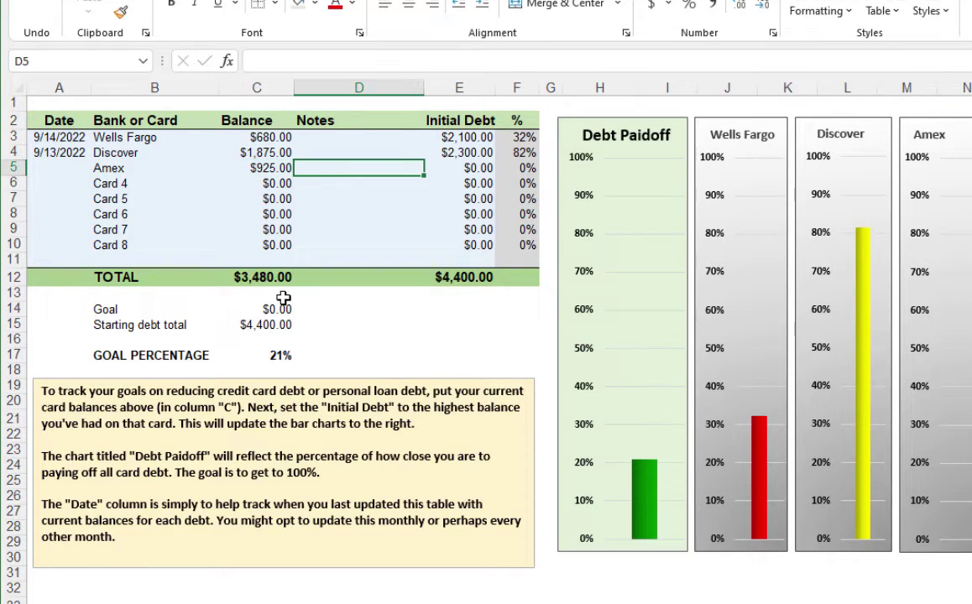
# - Enter 10/15/2022 as the date in the Amex row
pyautogui.press('Left')
pyautogui.press('Left')
pyautogui.press('Left')
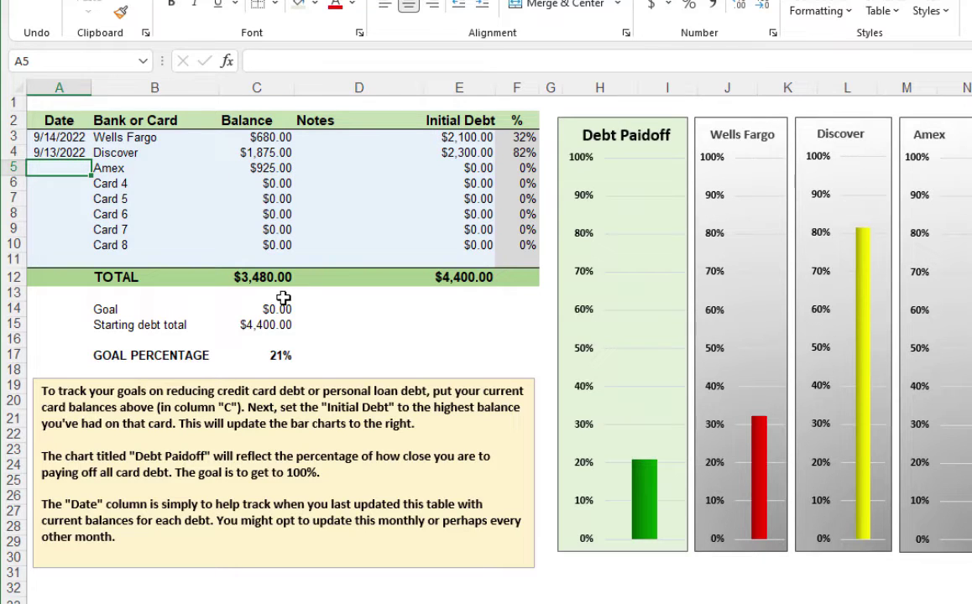
pyautogui.write('10/')
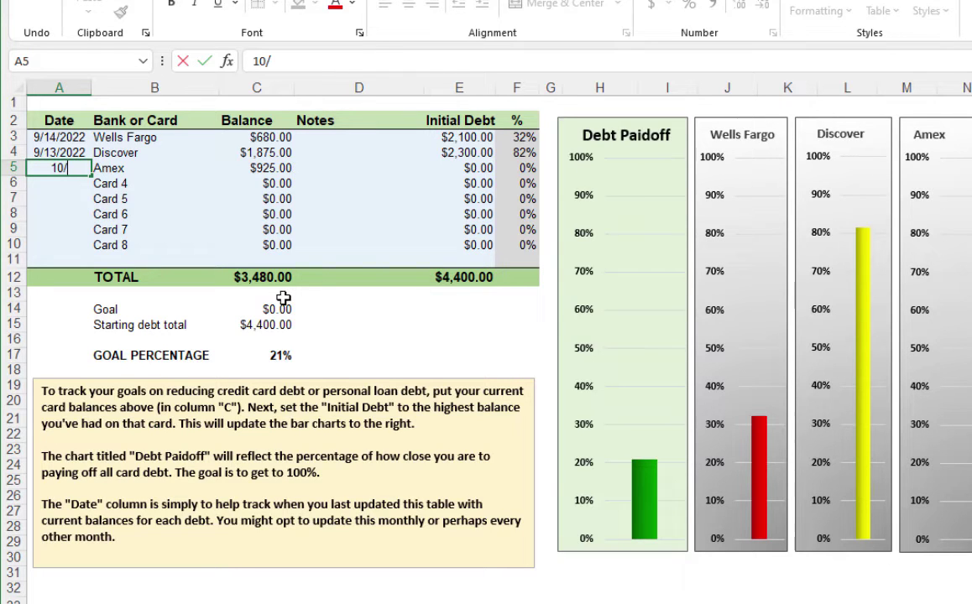
pyautogui.write('15')
pyautogui.press('Tab')
# - Set the Amex initial debt to $1,500 and look over the Debt Paidoff chart
pyautogui.press('Tab')
pyautogui.press('Tab')
pyautogui.press('Tab')
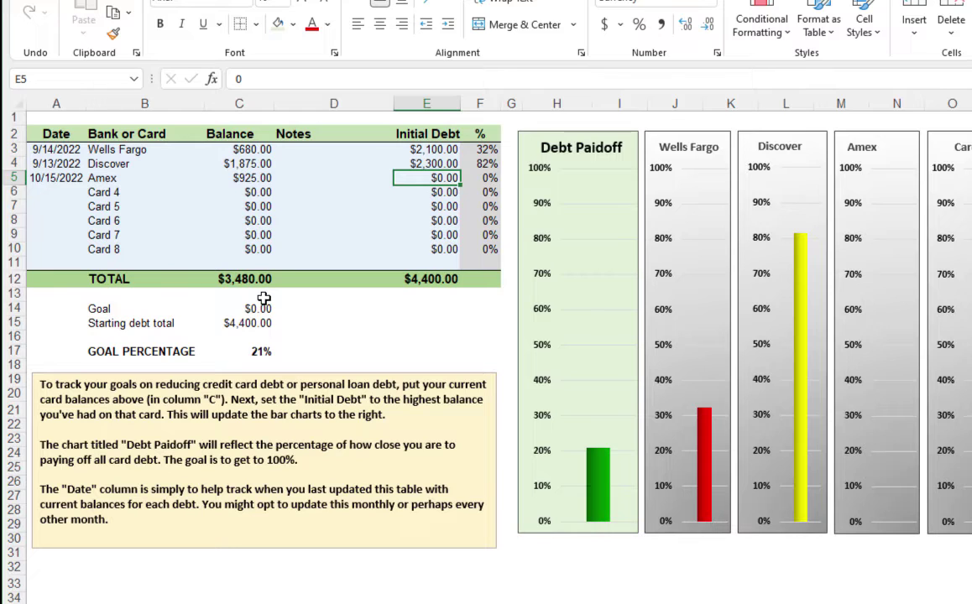
pyautogui.write('1,5')
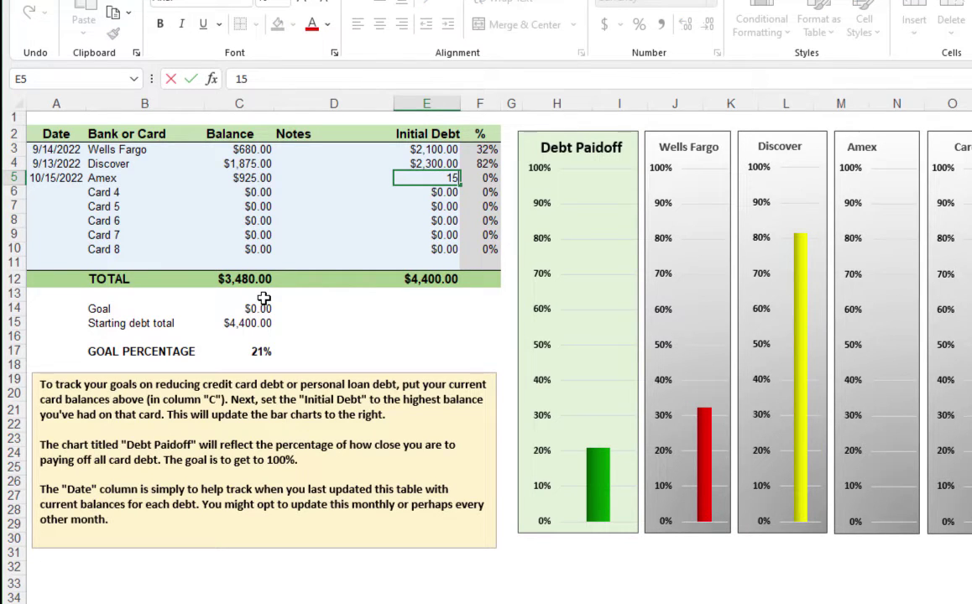
pyautogui.write('00')
pyautogui.press('Return')
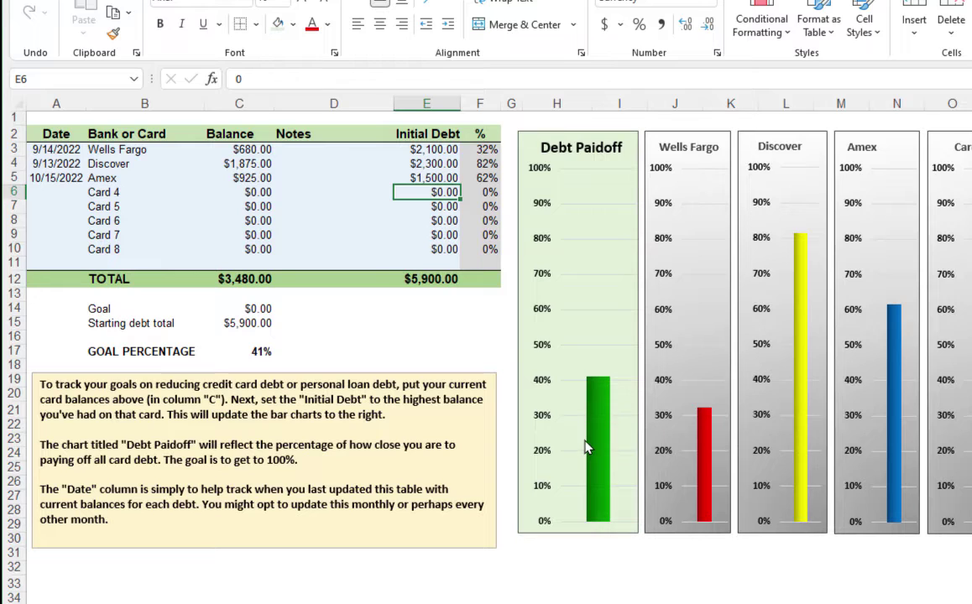
pyautogui.moveTo(590, 418)
pyautogui.click(309, 191)
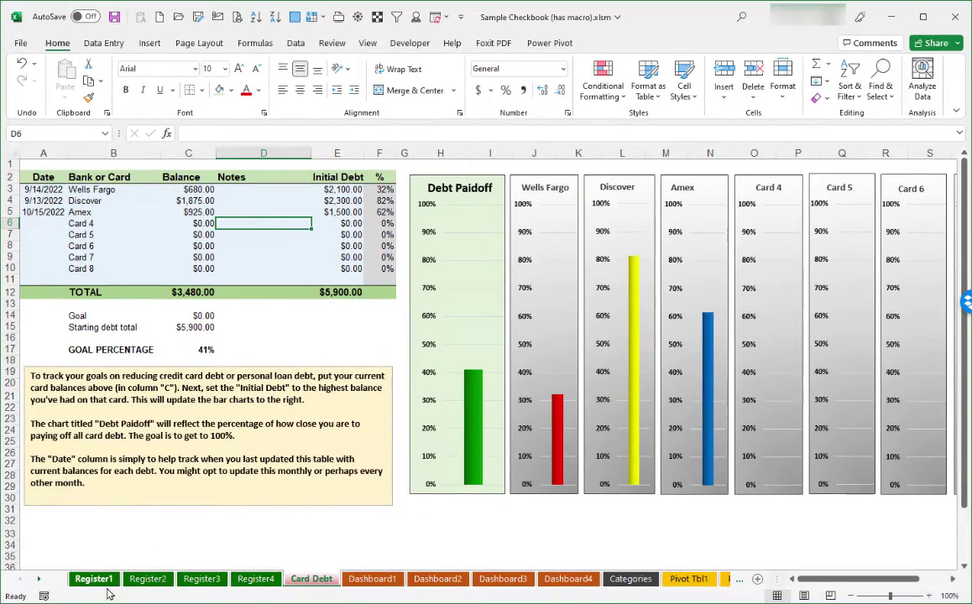
# - Filter the Register1 transactions to show only the Groceries sub-category
pyautogui.click(100, 582)
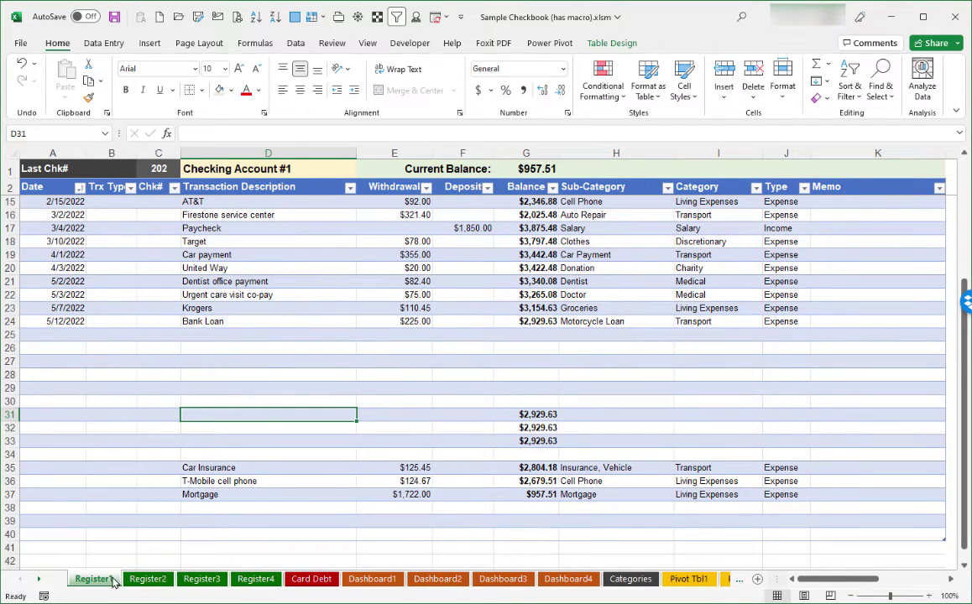
pyautogui.scroll(3, 93, 408)
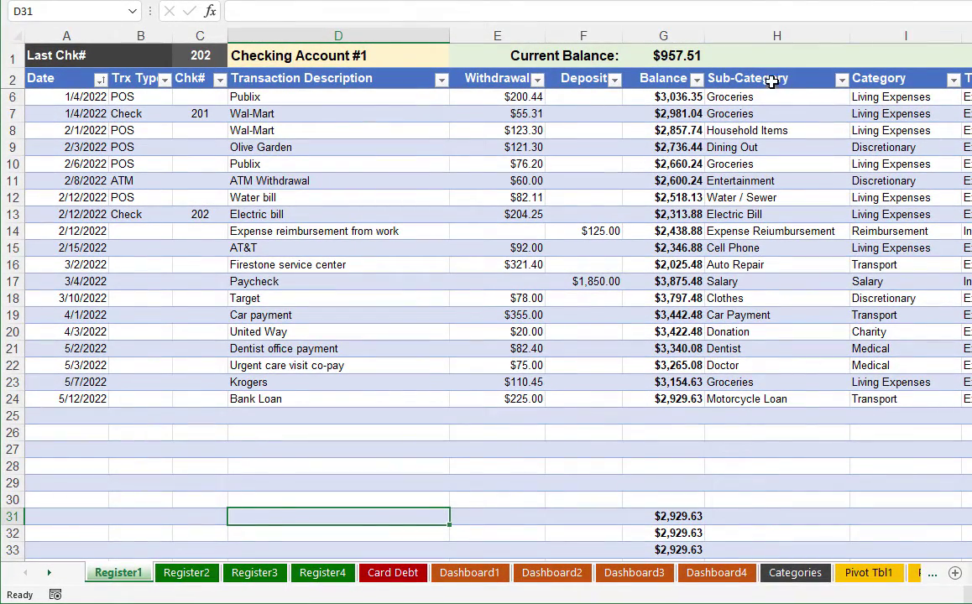
pyautogui.click(841, 80)
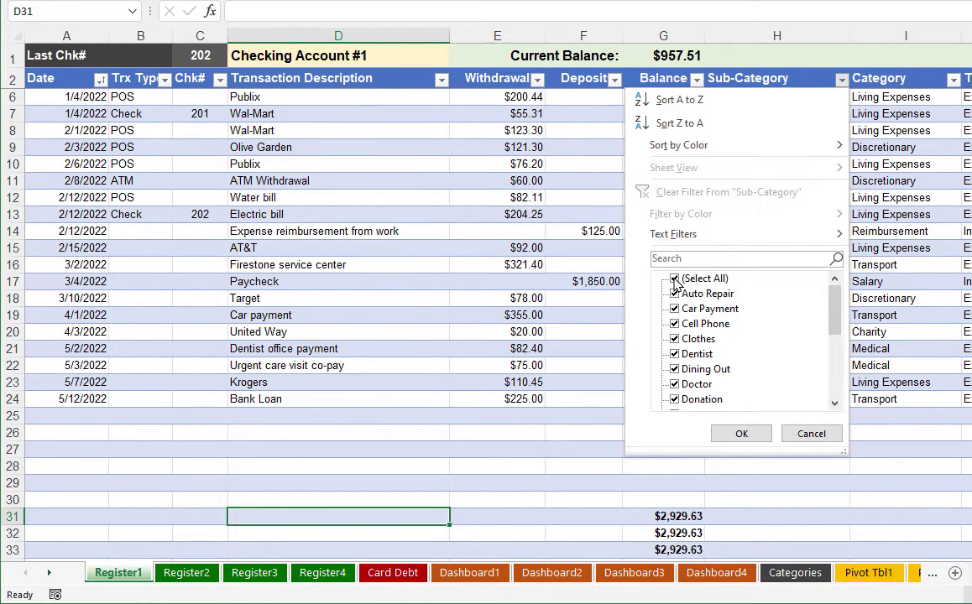
pyautogui.click(675, 280)
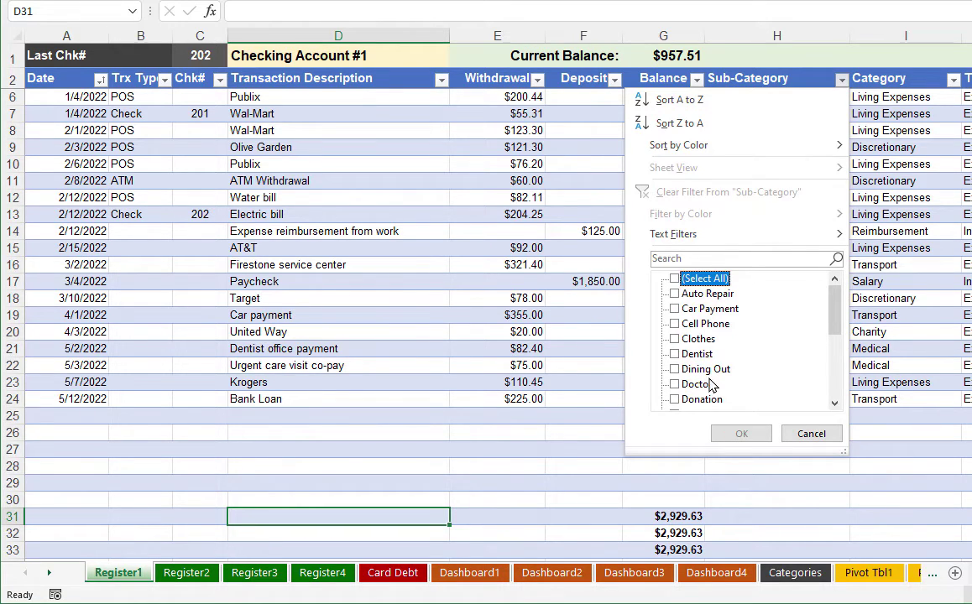
pyautogui.scroll(-3, 837, 332)
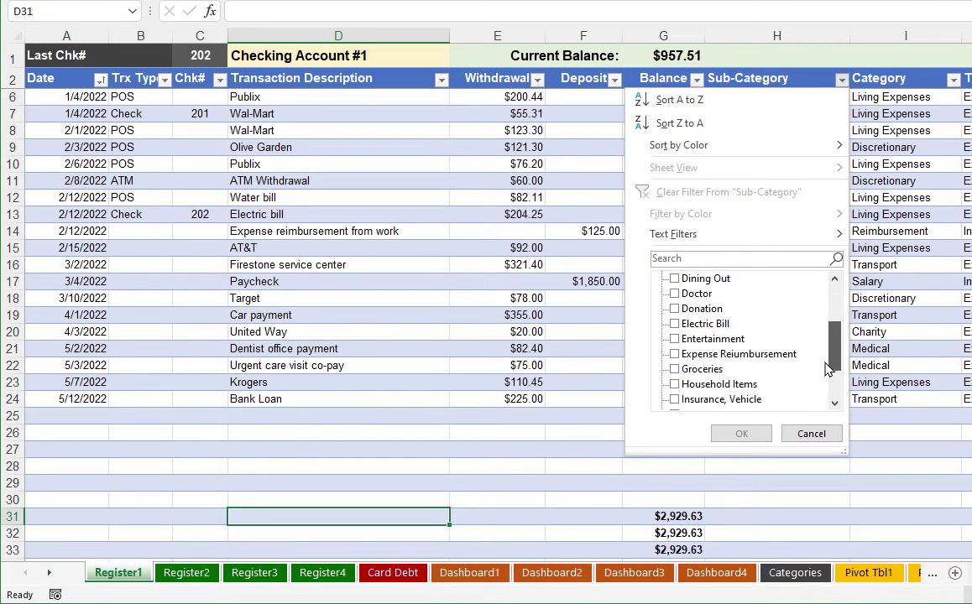
pyautogui.click(674, 340)
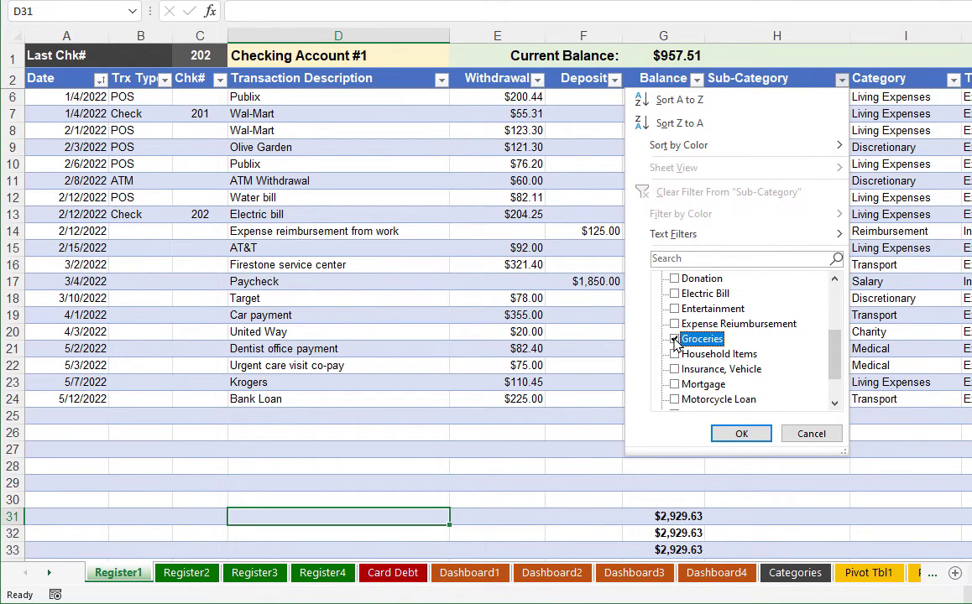
pyautogui.click(744, 434)
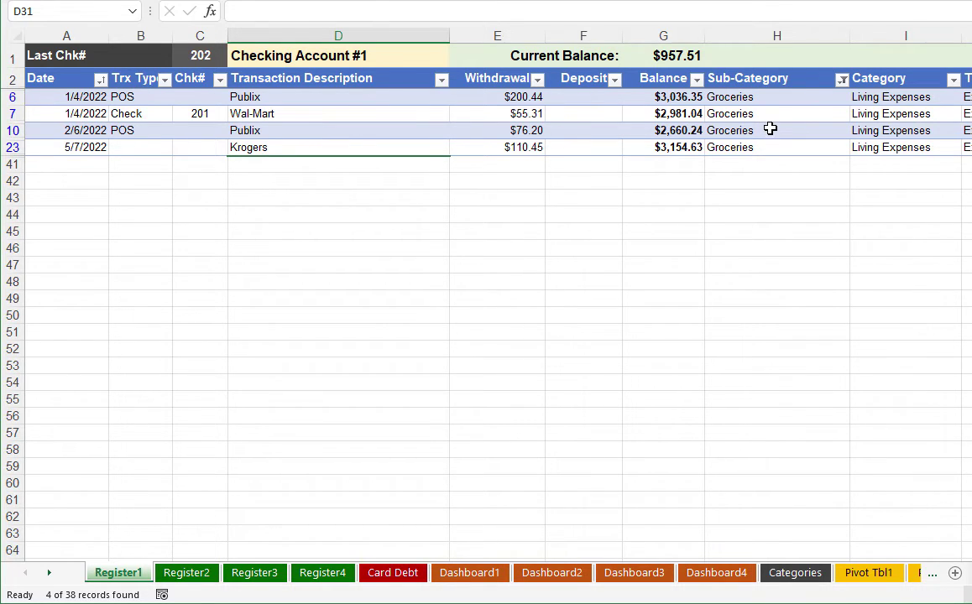
# - Clear the filter from the Sub-Category column and select cell C15 in the Chk# column
pyautogui.click(841, 81)
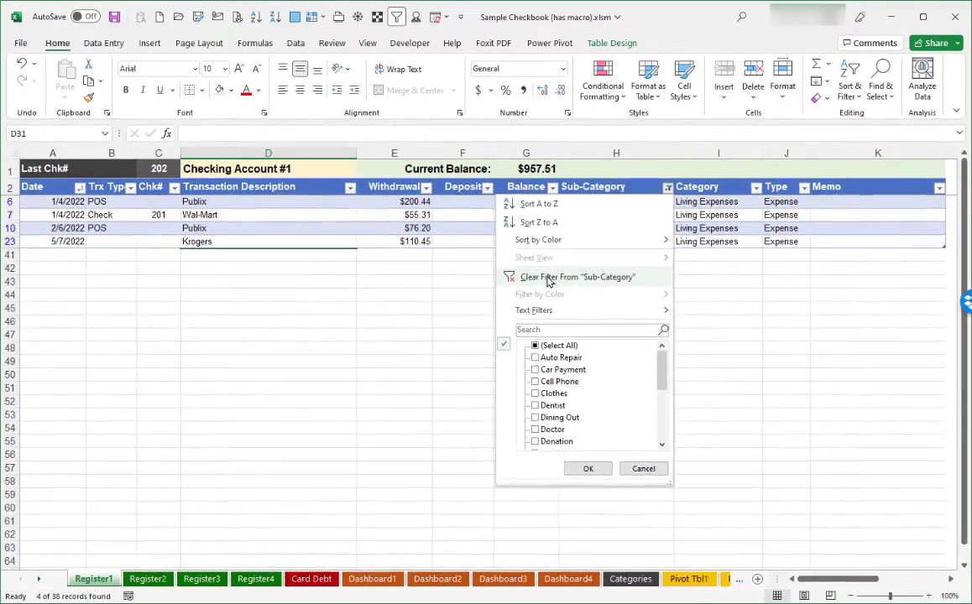
pyautogui.click(550, 278)
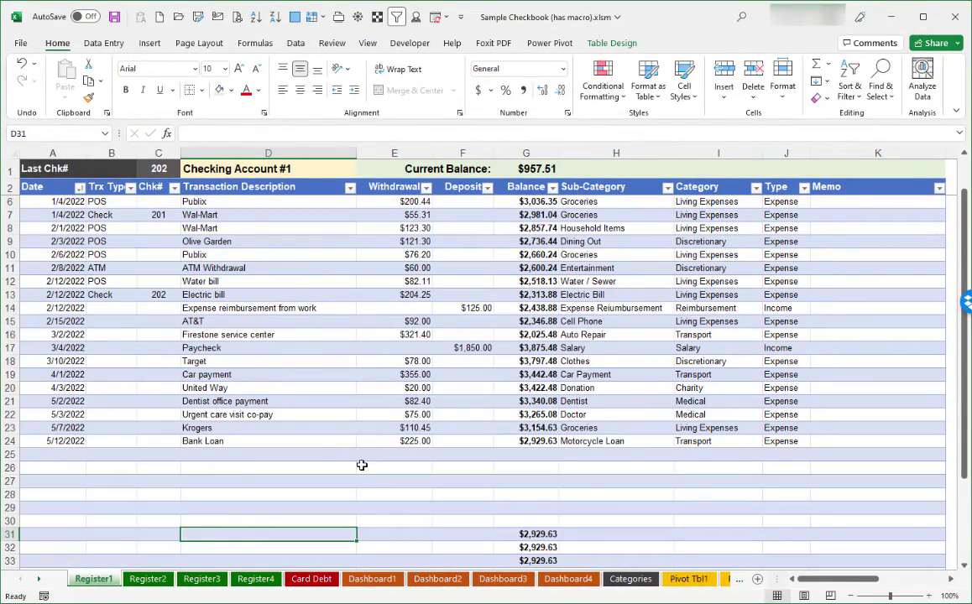
pyautogui.scroll(1, 361, 465)
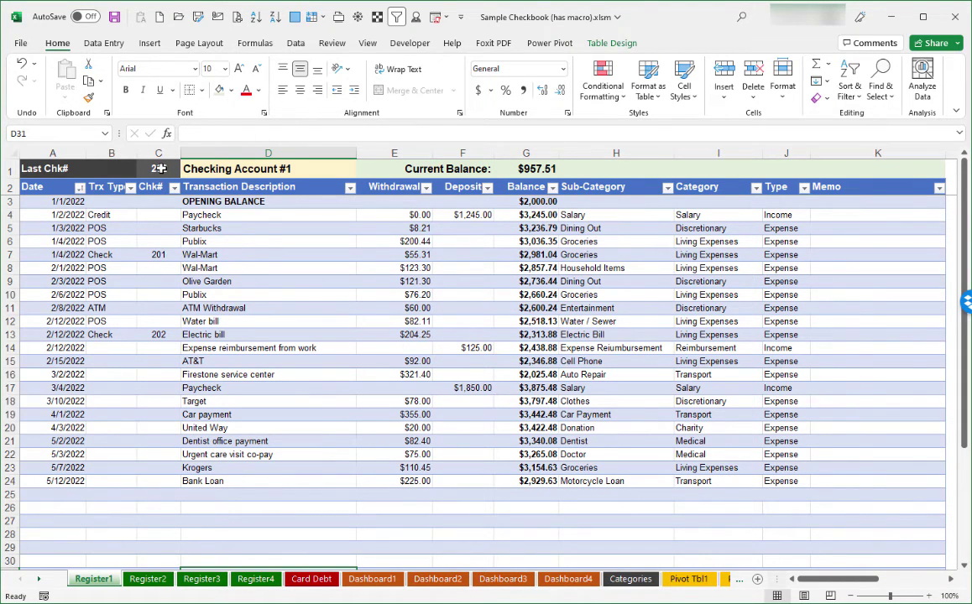
pyautogui.click(164, 360)
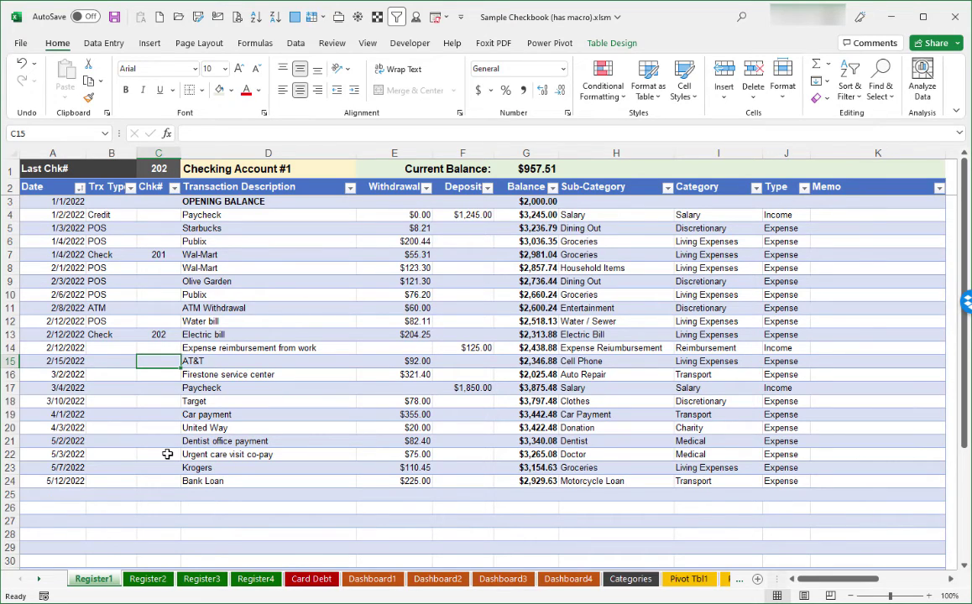
# - Look over the lower rows of the Register1 sheet and inspect the formula behind the Last Chk# value in cell C1
pyautogui.scroll(-5, 167, 454)
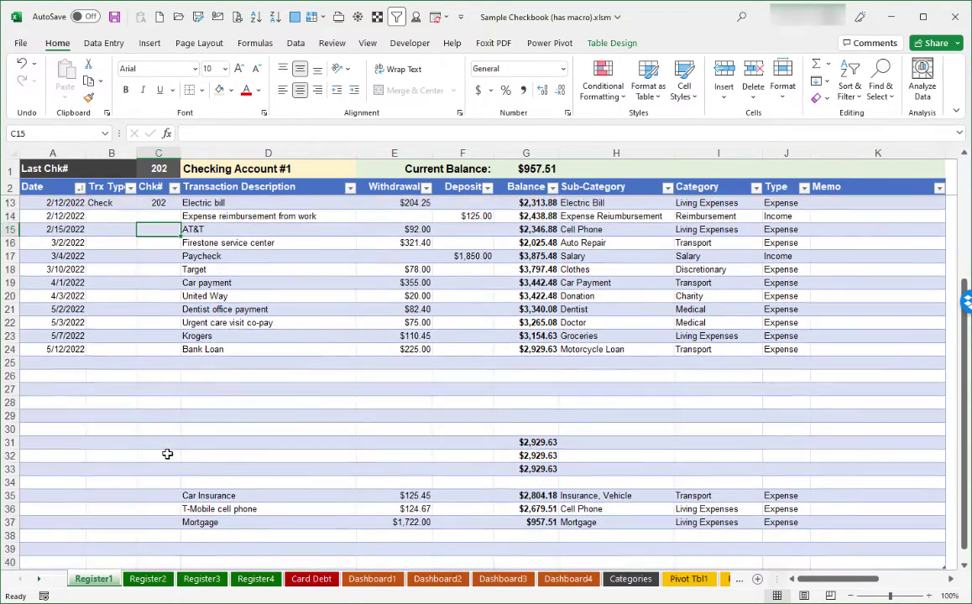
pyautogui.scroll(-2, 167, 454)
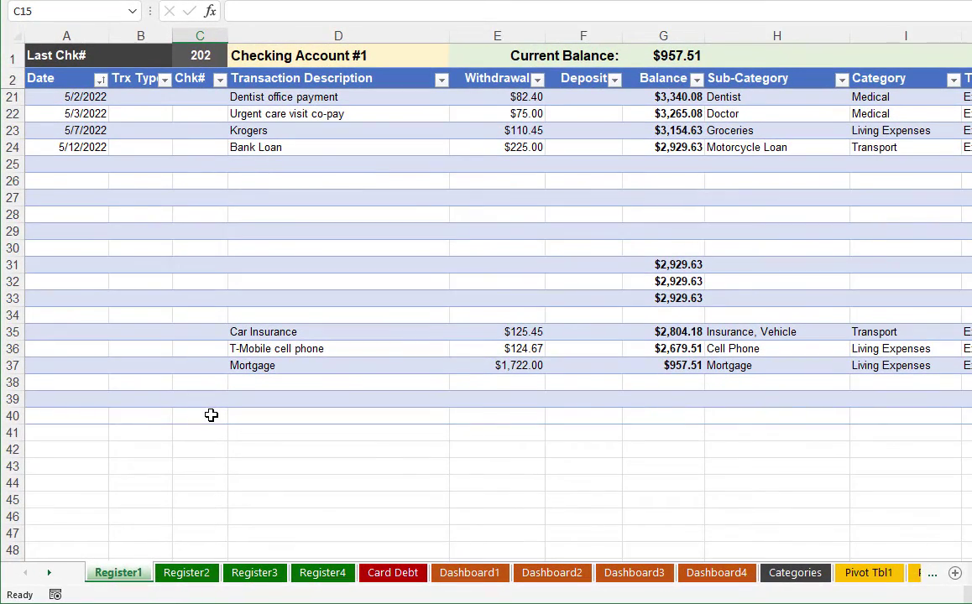
pyautogui.click(197, 54)
# - Try 203 as the check number in cell C25 of the first empty register row and undo the entry
pyautogui.scroll(1, 212, 262)
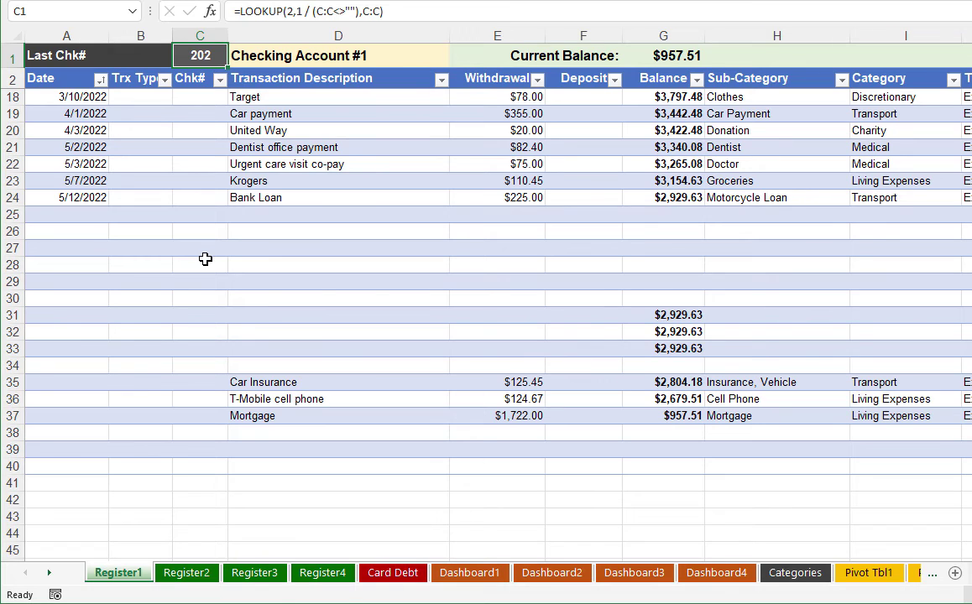
pyautogui.click(193, 215)
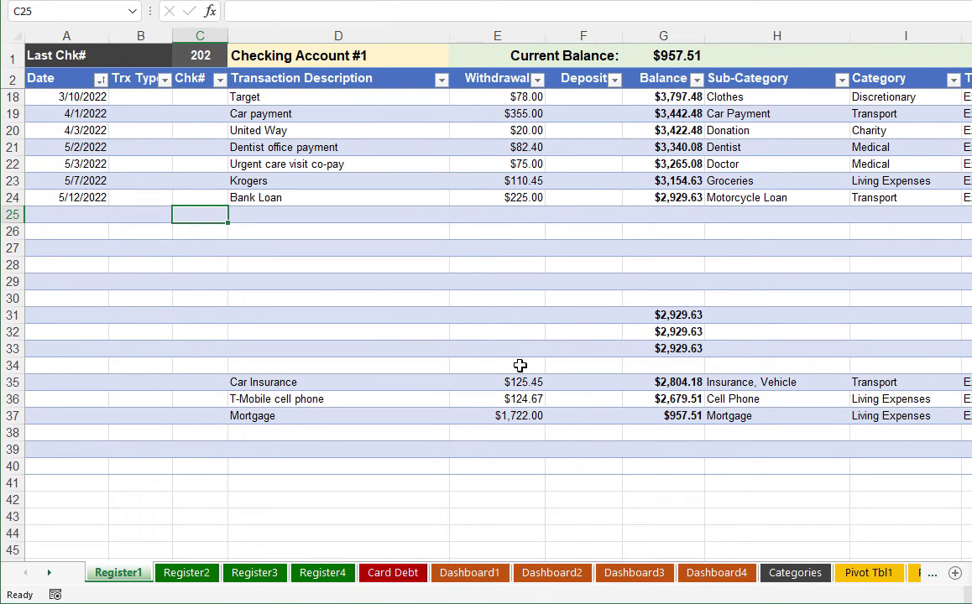
pyautogui.write('203')
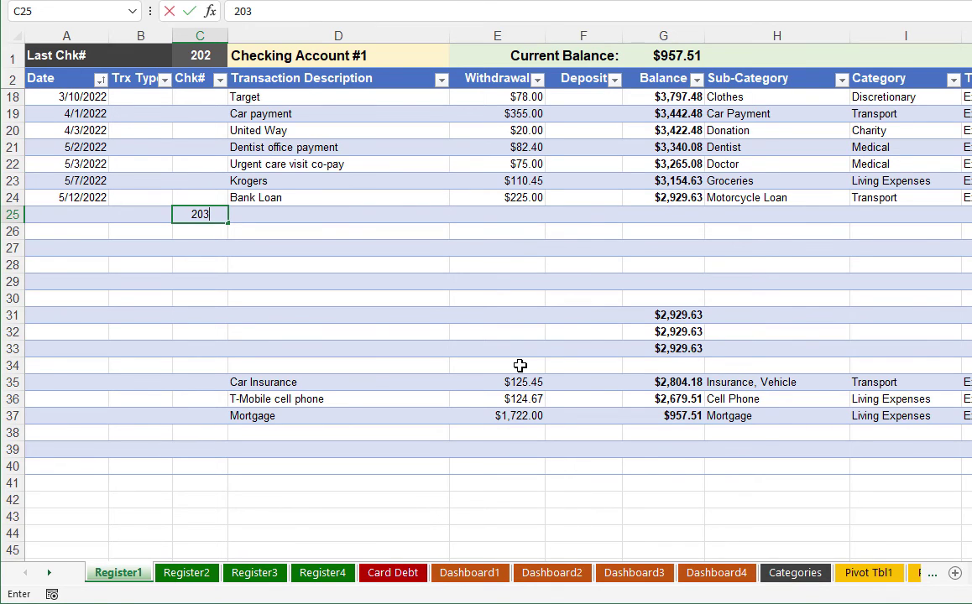
pyautogui.press('Tab')
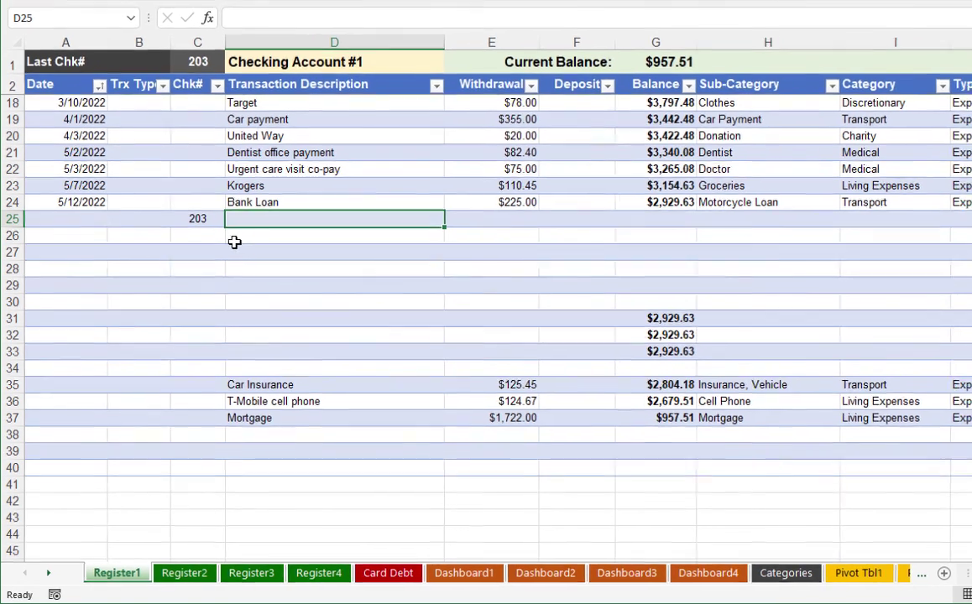
pyautogui.hotkey('ctrl', 'z')
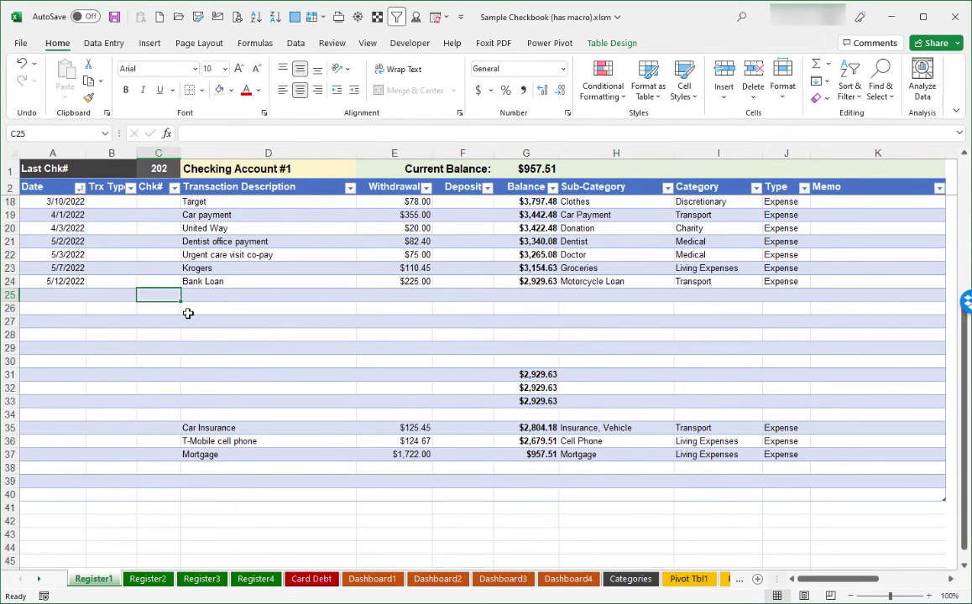